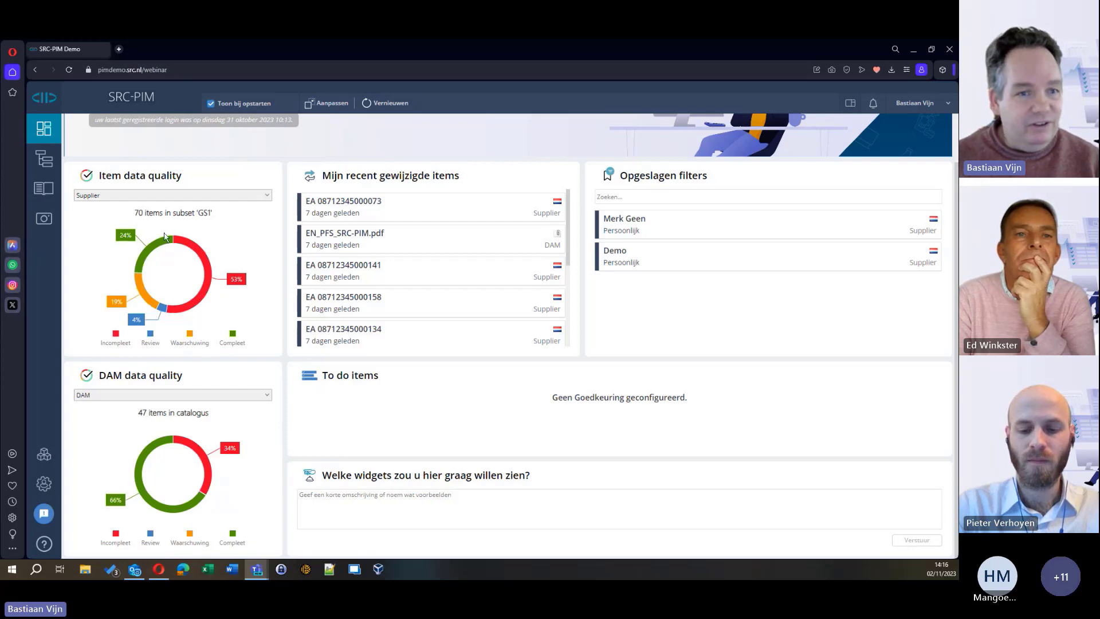
# Open the product catalogue and review the Algemeen attributes of Rugzak hond/kat, including the code options for Aanvullende productidentificatie
pyautogui.click(43, 188)
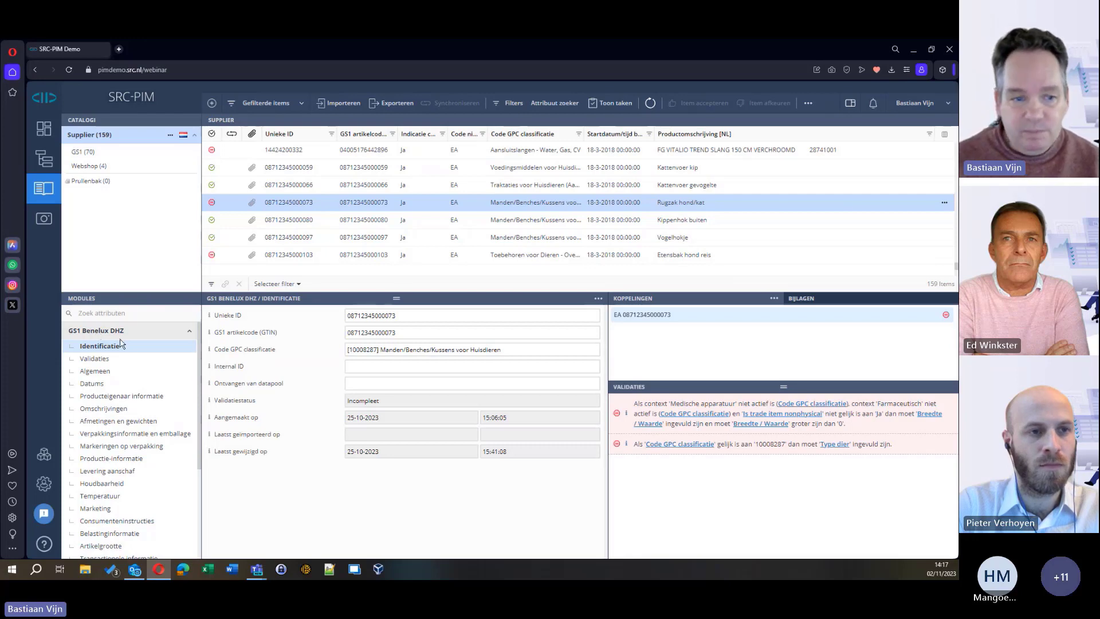
pyautogui.click(124, 372)
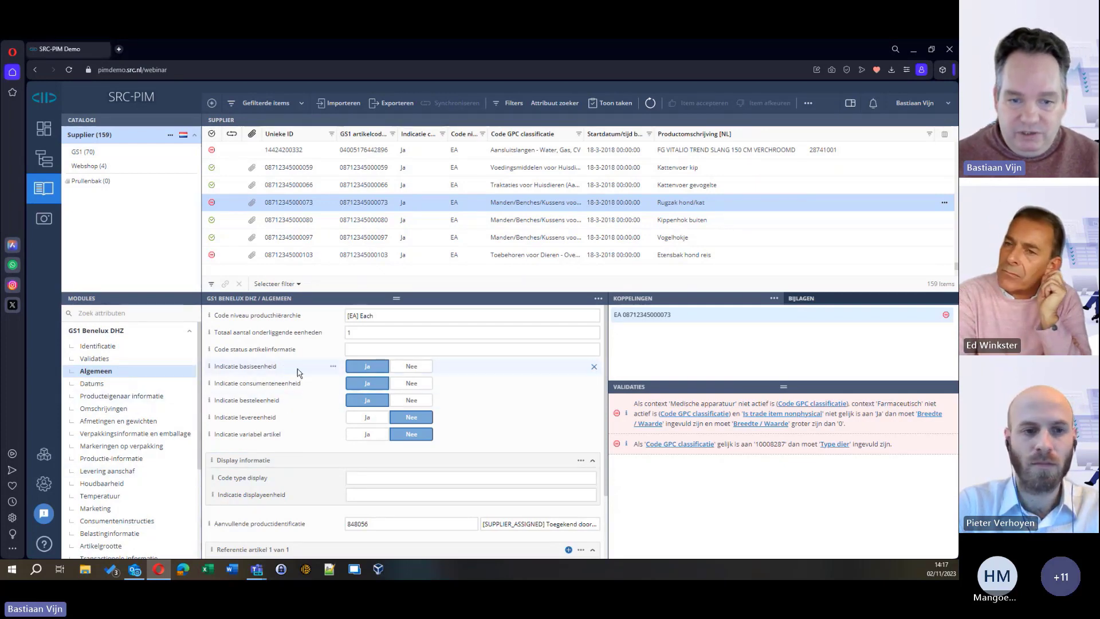
pyautogui.scroll(-2, 295, 417)
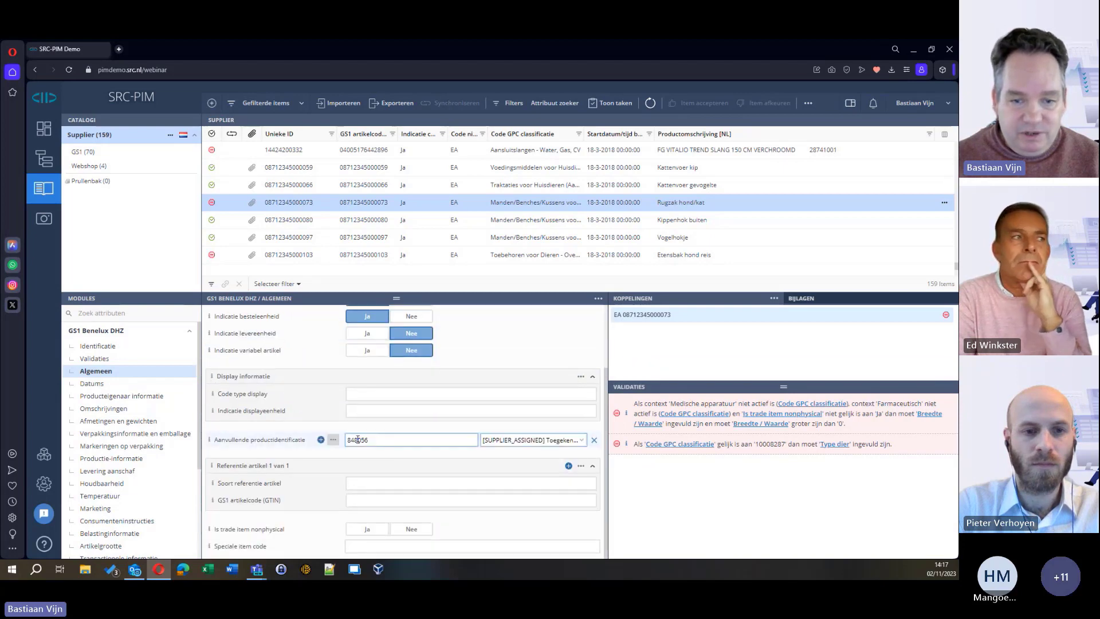
pyautogui.click(542, 445)
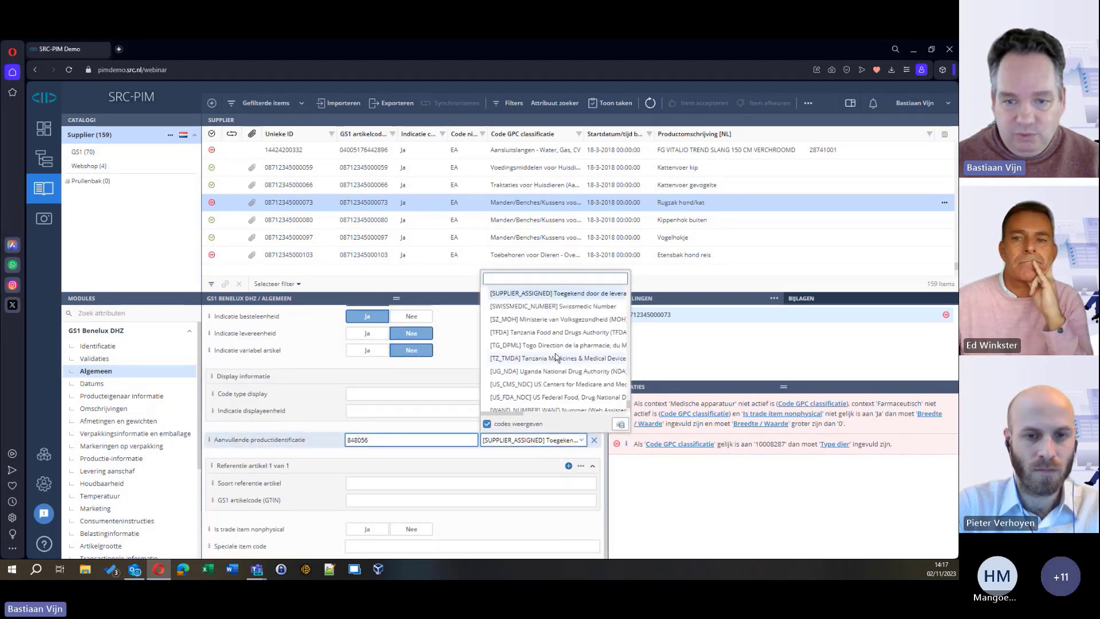
pyautogui.click(550, 453)
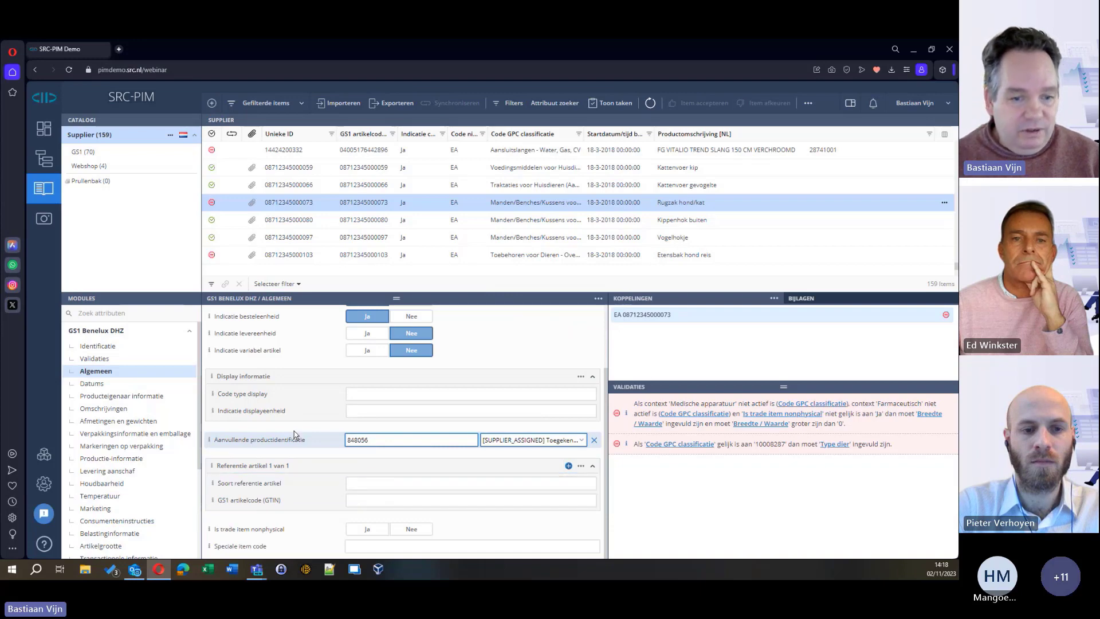
# Add a German (DE - Duits) language entry to the Productomschrijving in the item's Omschrijvingen module
pyautogui.click(137, 411)
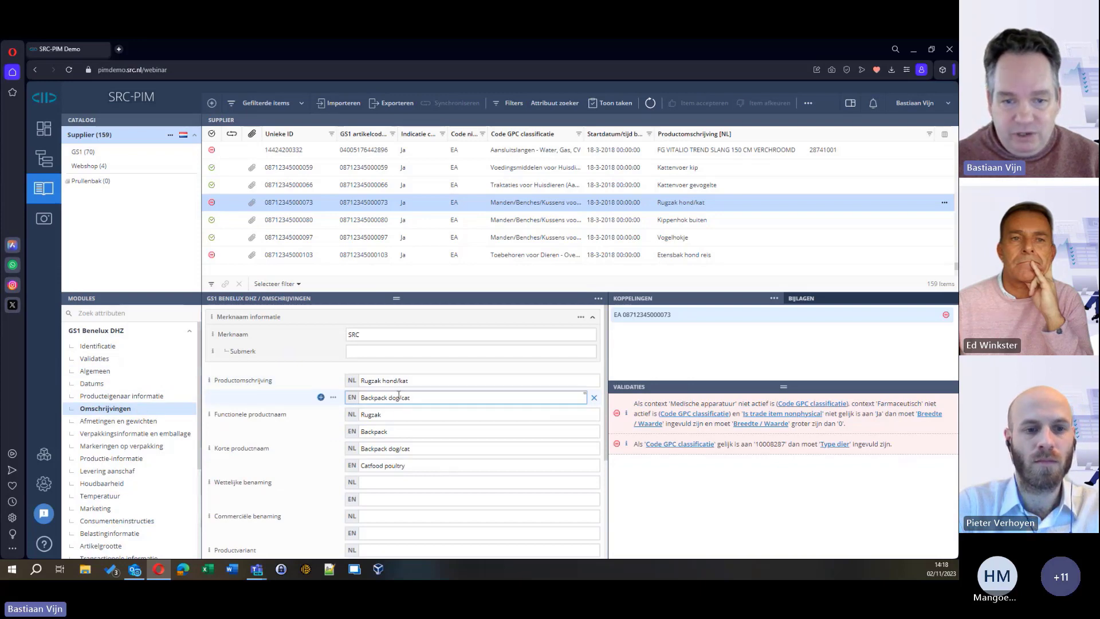
pyautogui.click(322, 398)
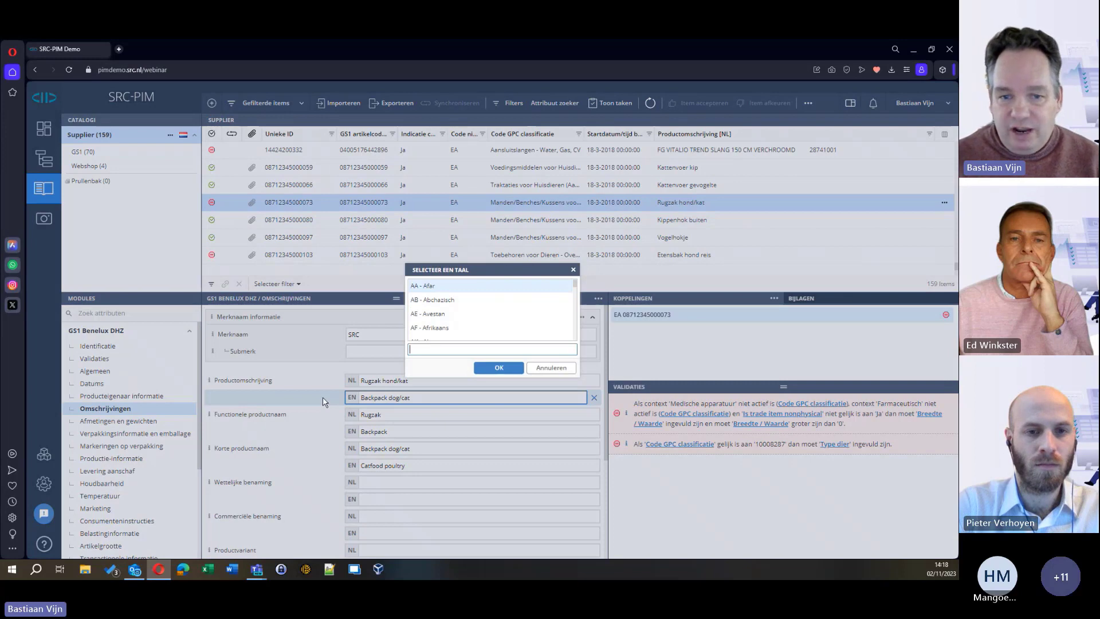
pyautogui.write('d')
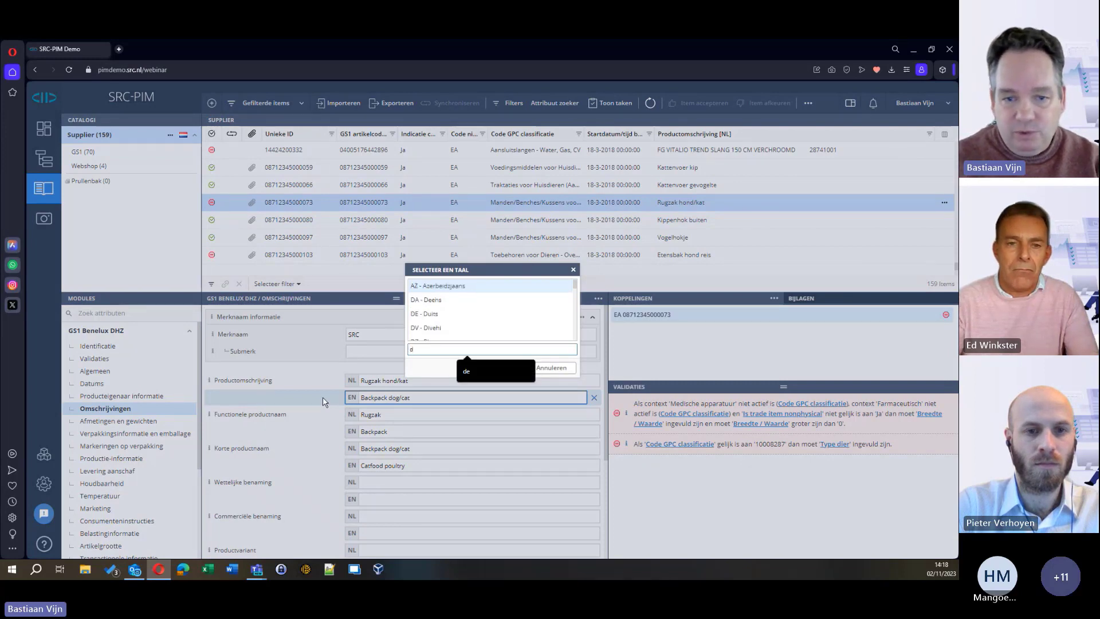
pyautogui.write('uit')
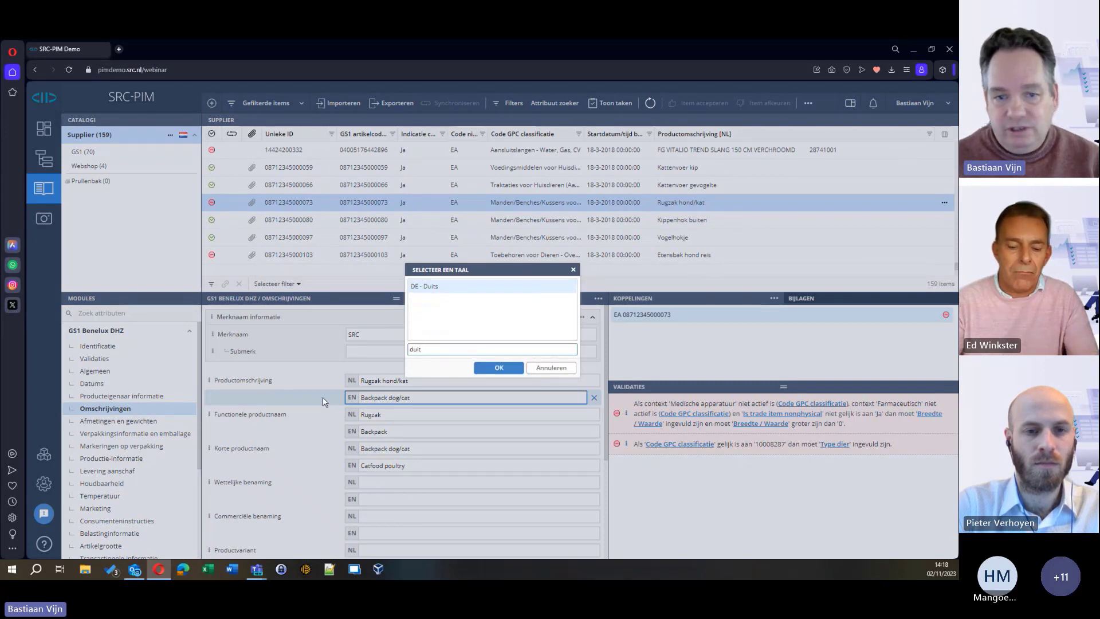
pyautogui.click(498, 367)
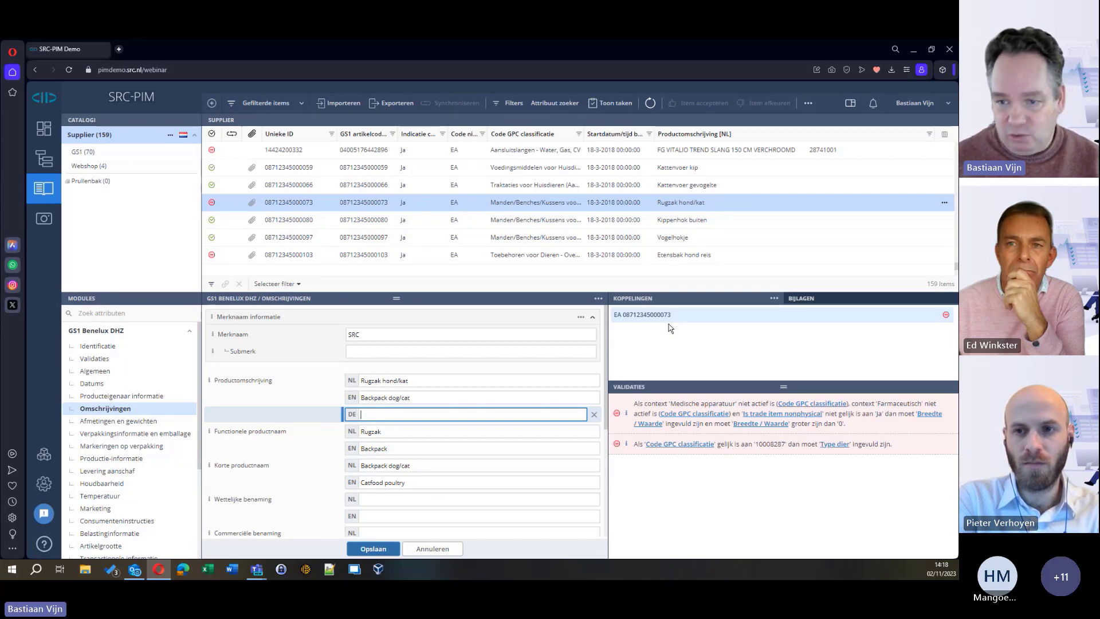
# View the attachments of the Rugzak hond/kat item and inspect its linked image and PDF
pyautogui.click(800, 298)
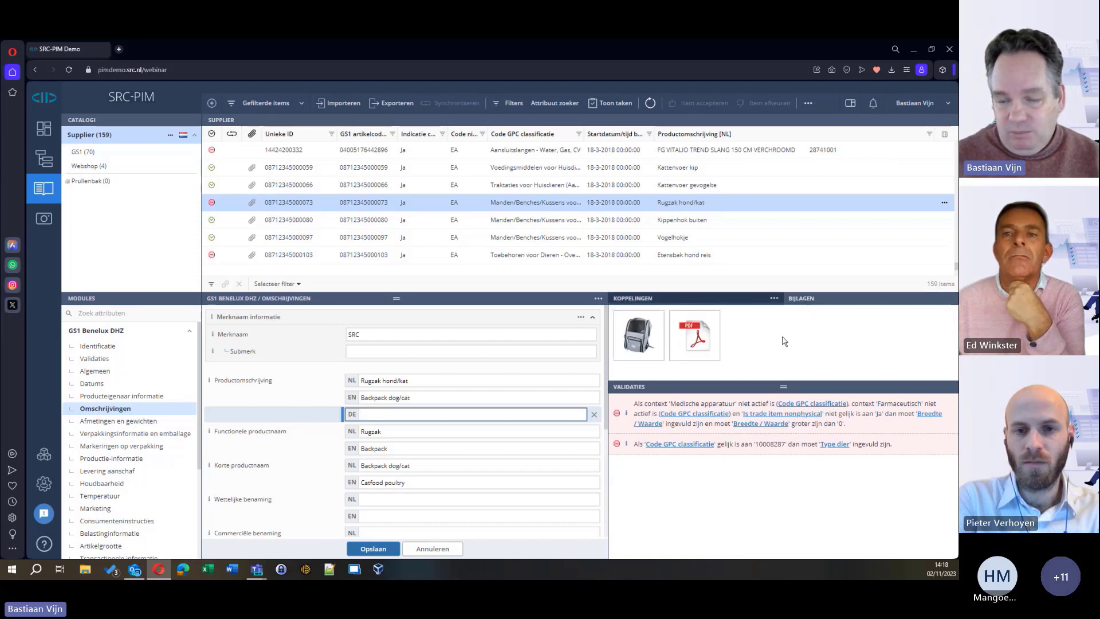
pyautogui.moveTo(641, 347)
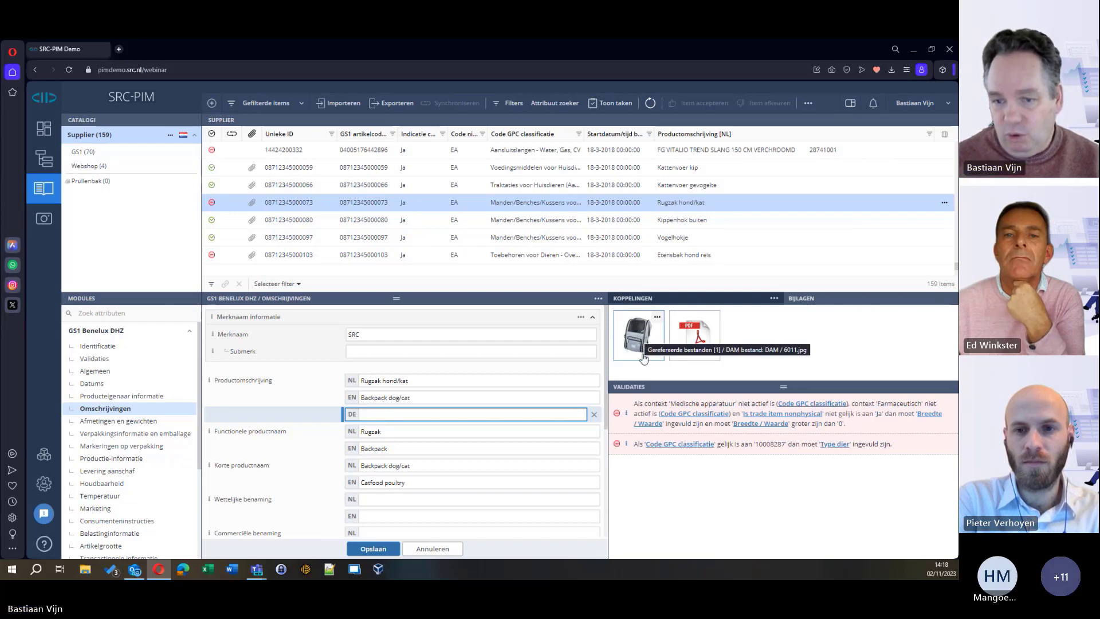
pyautogui.moveTo(698, 340)
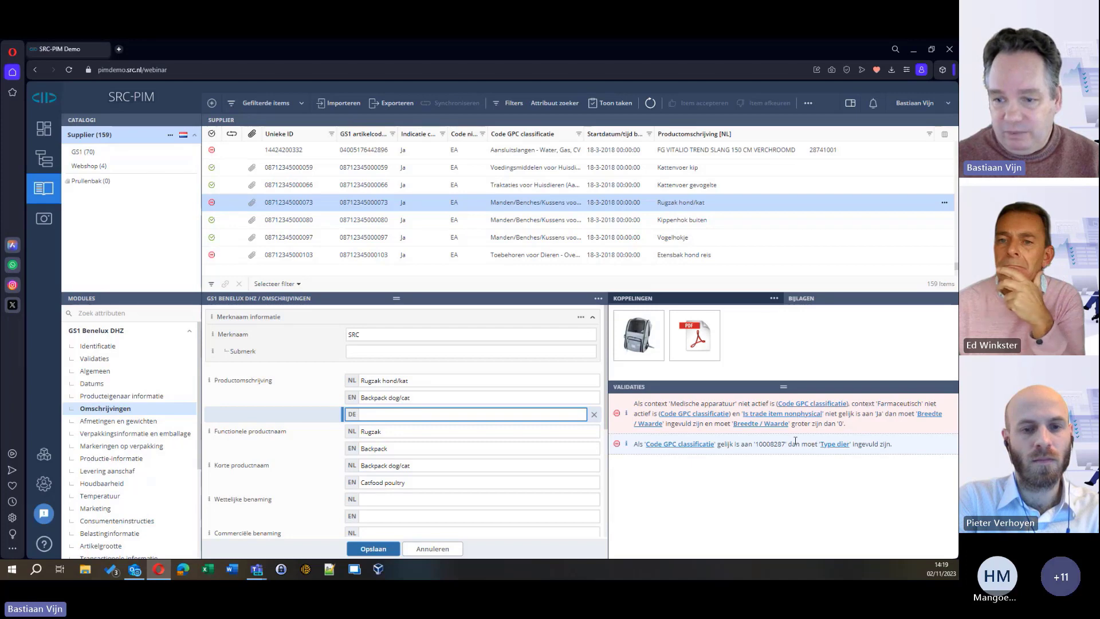
# Go to the missing Breedte attribute from the validation, set it to 125 [MMT] Millimetre, and save the item
pyautogui.click(763, 428)
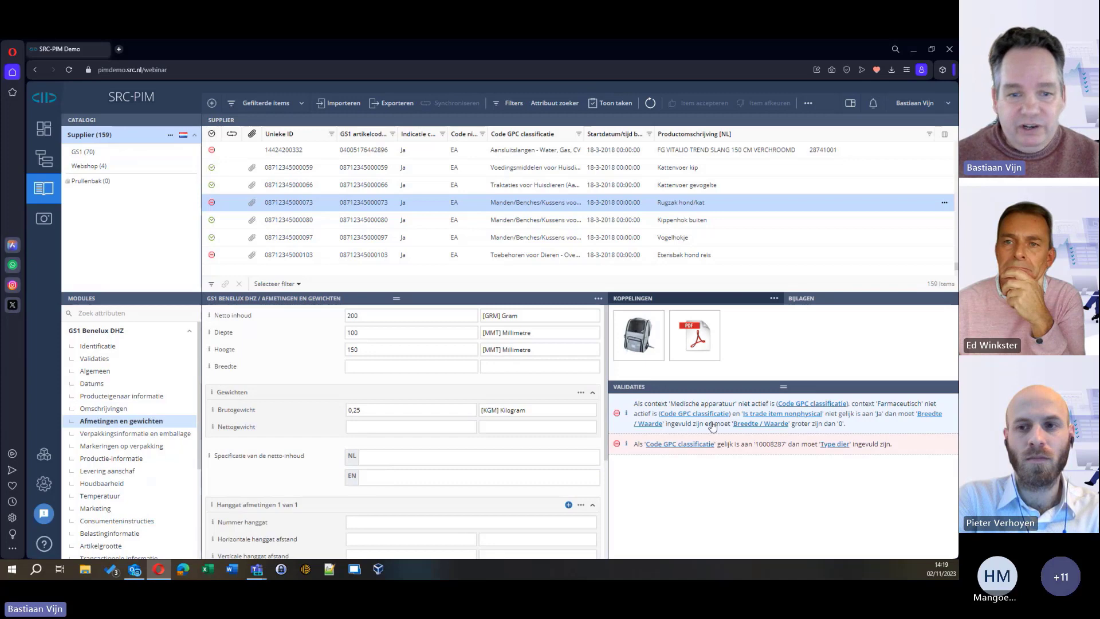
pyautogui.click(362, 371)
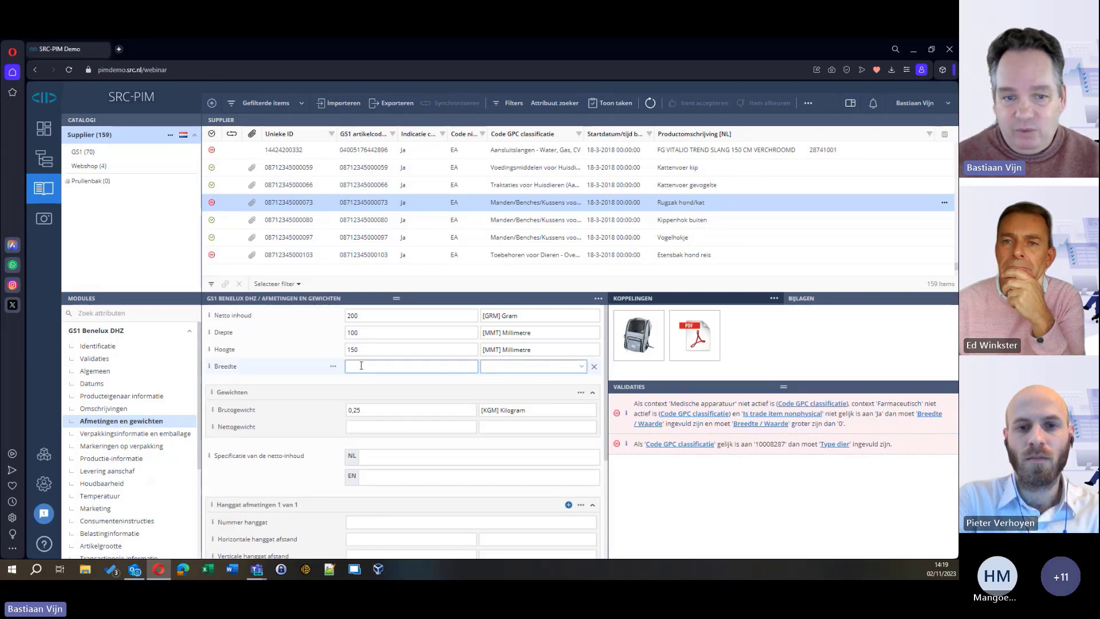
pyautogui.write('125')
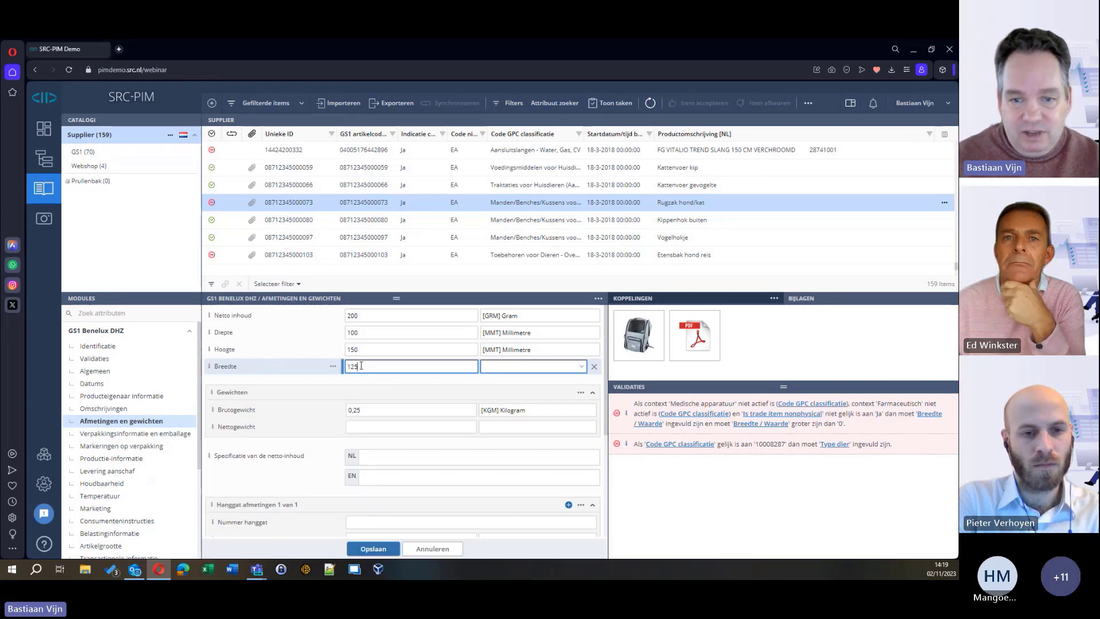
pyautogui.click(507, 371)
pyautogui.write('mmt')
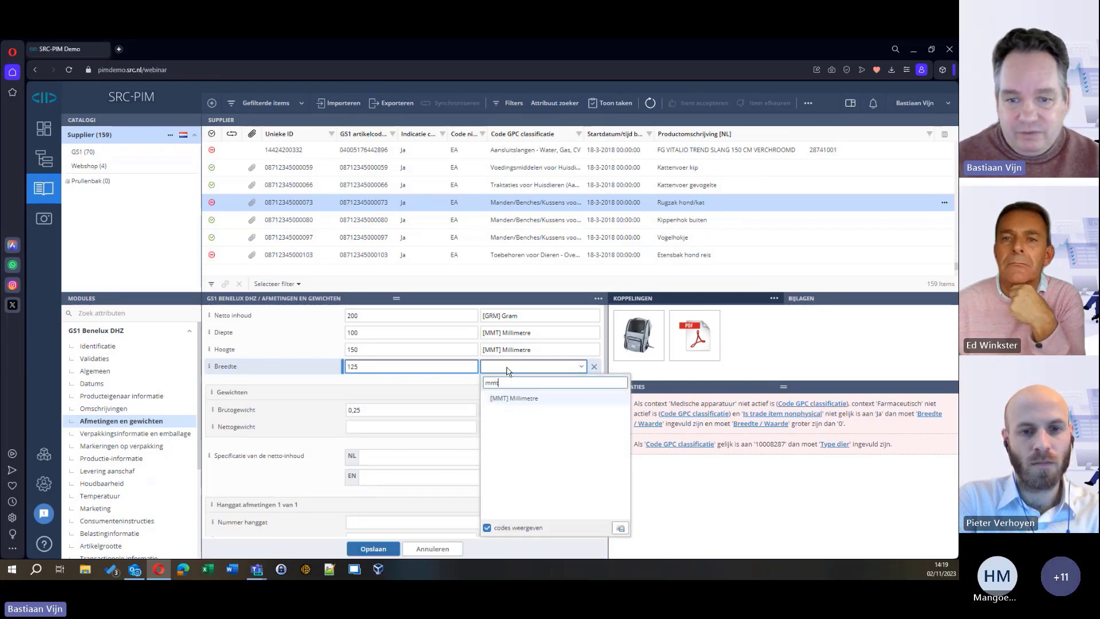
pyautogui.click(524, 396)
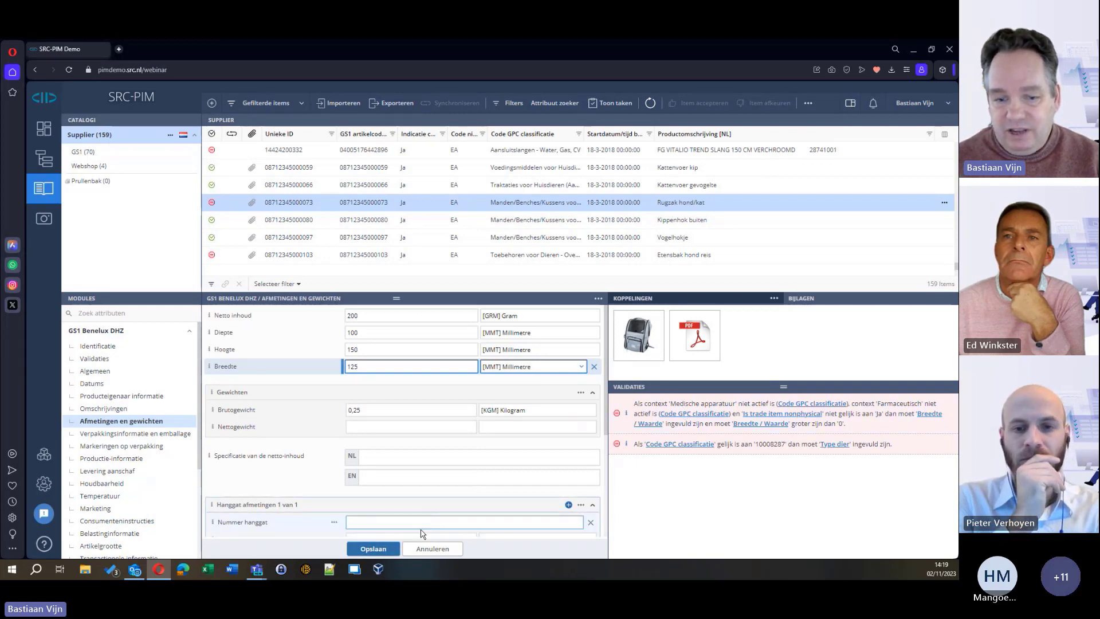
pyautogui.click(383, 549)
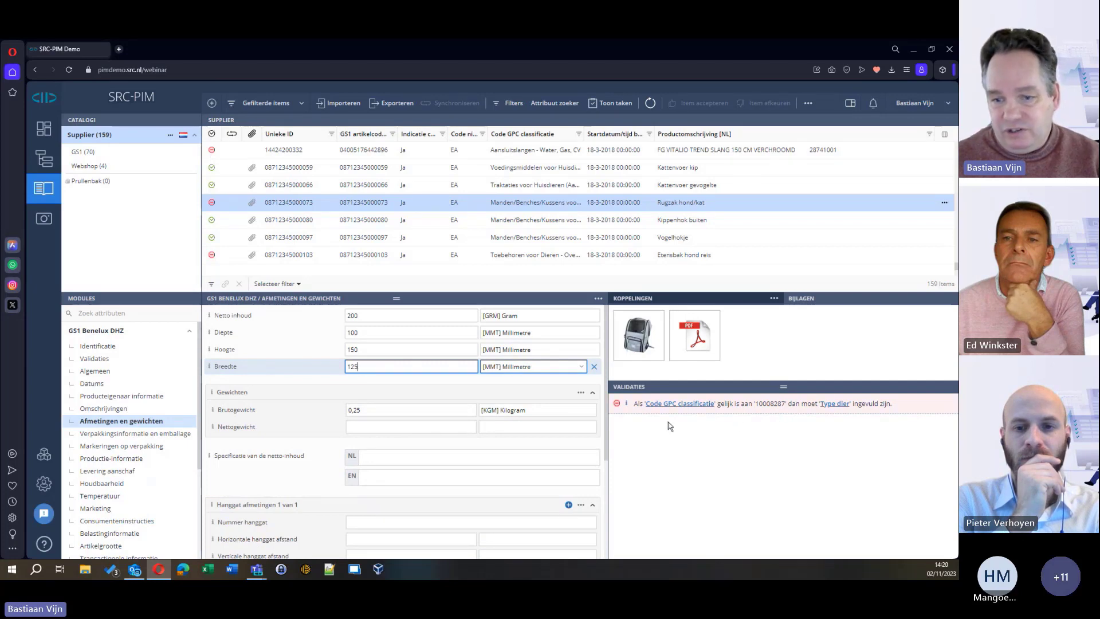
# Go to the missing Type dier attribute from the validation, enter both [CAT] Kat and [DOG] Hond, and save the item
pyautogui.moveTo(628, 409)
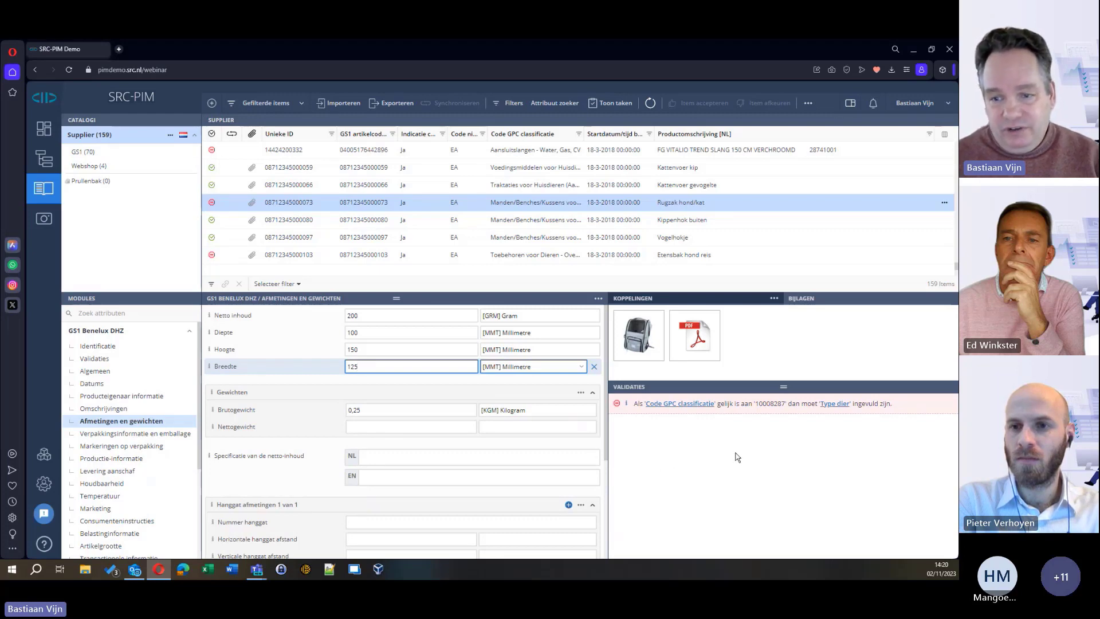
pyautogui.click(839, 406)
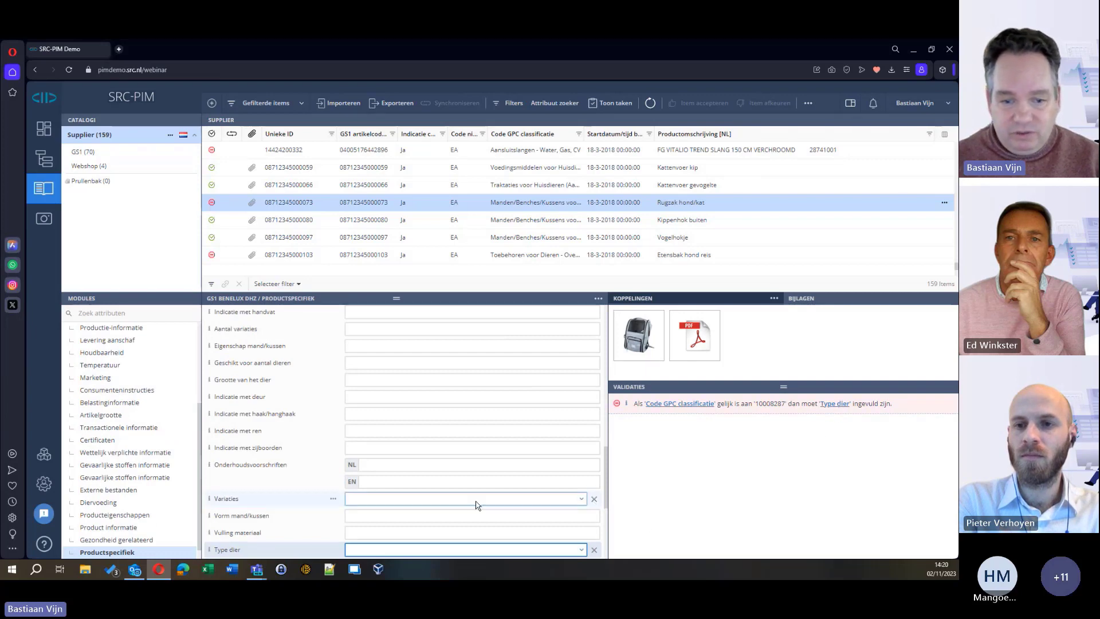
pyautogui.click(403, 552)
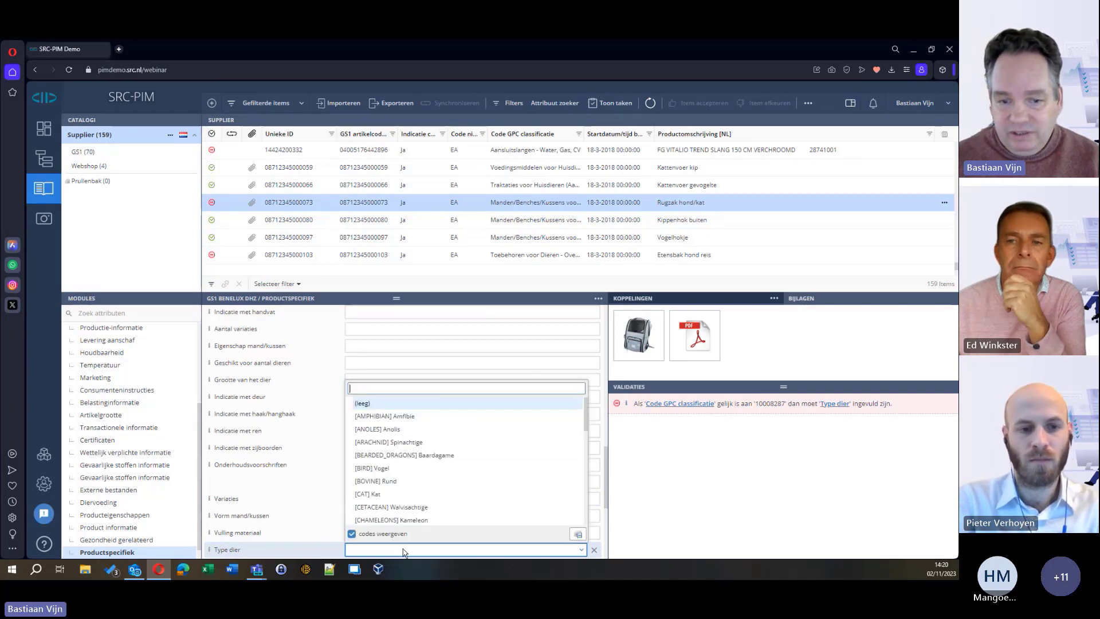
pyautogui.click(390, 496)
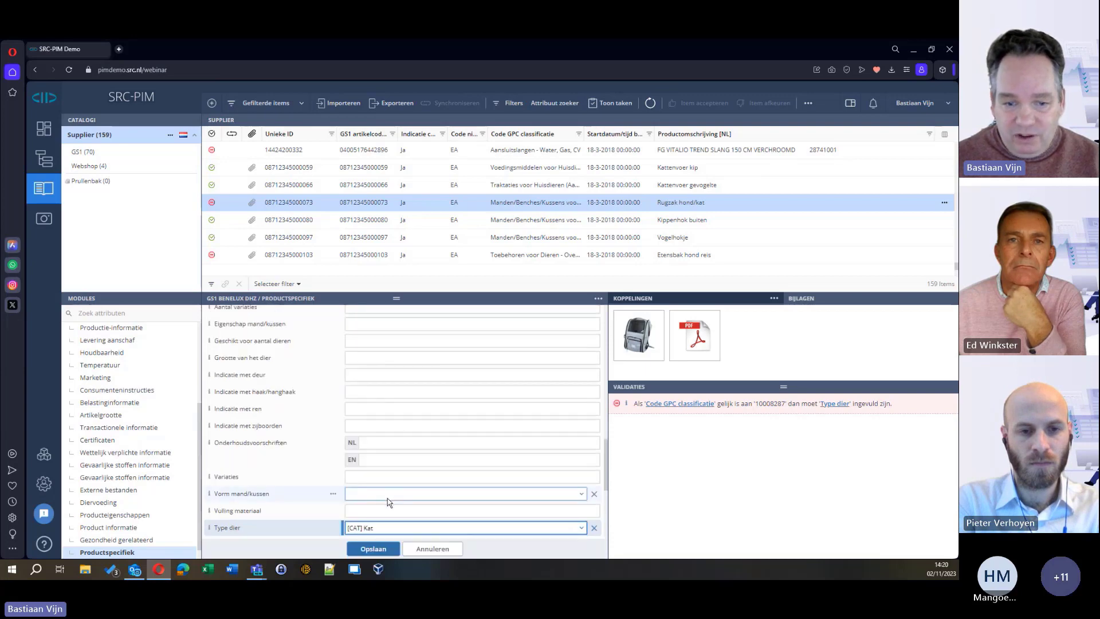
pyautogui.click(321, 528)
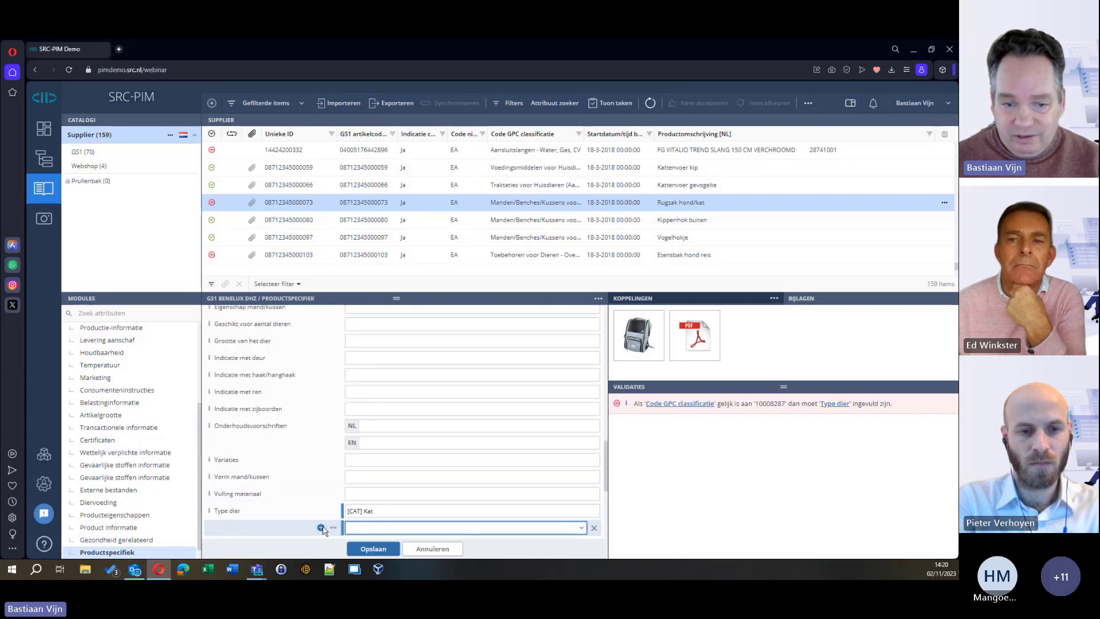
pyautogui.click(417, 528)
pyautogui.scroll(-4, 401, 453)
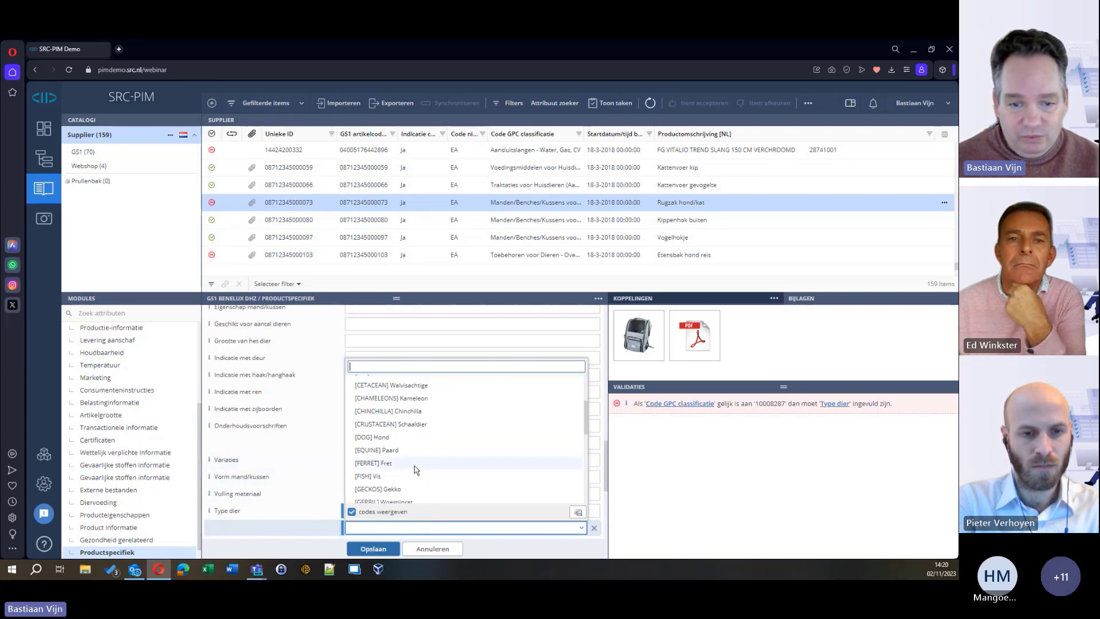
pyautogui.click(390, 438)
pyautogui.click(373, 549)
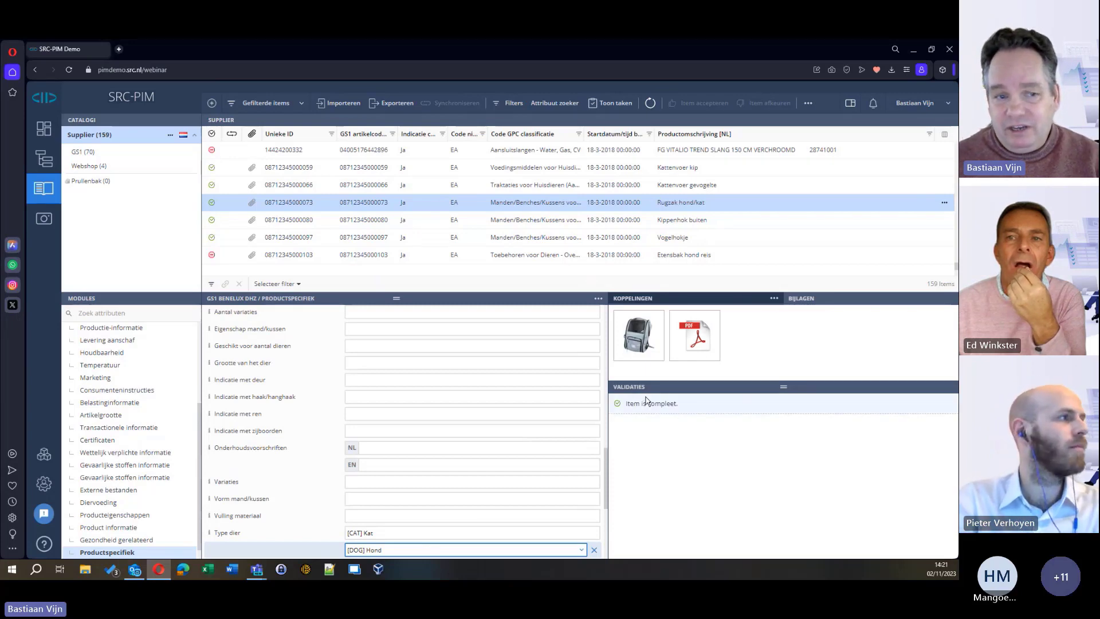
pyautogui.click(470, 398)
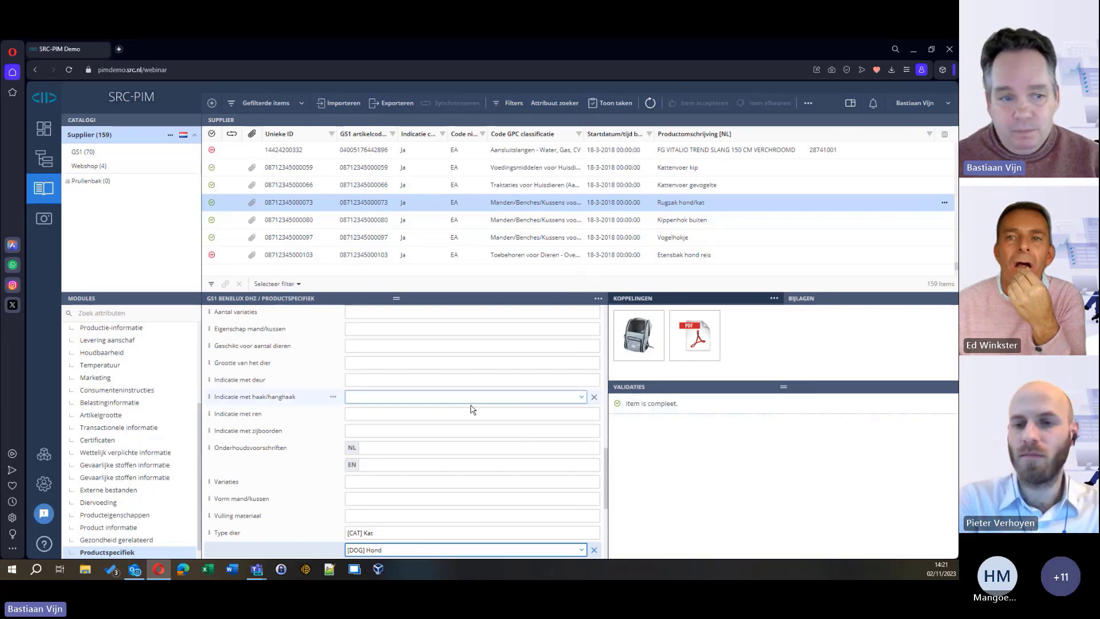
# Browse the Tuin image folder in the DAM and preview 1238.jpg at full size, closing the preview when done
pyautogui.click(43, 225)
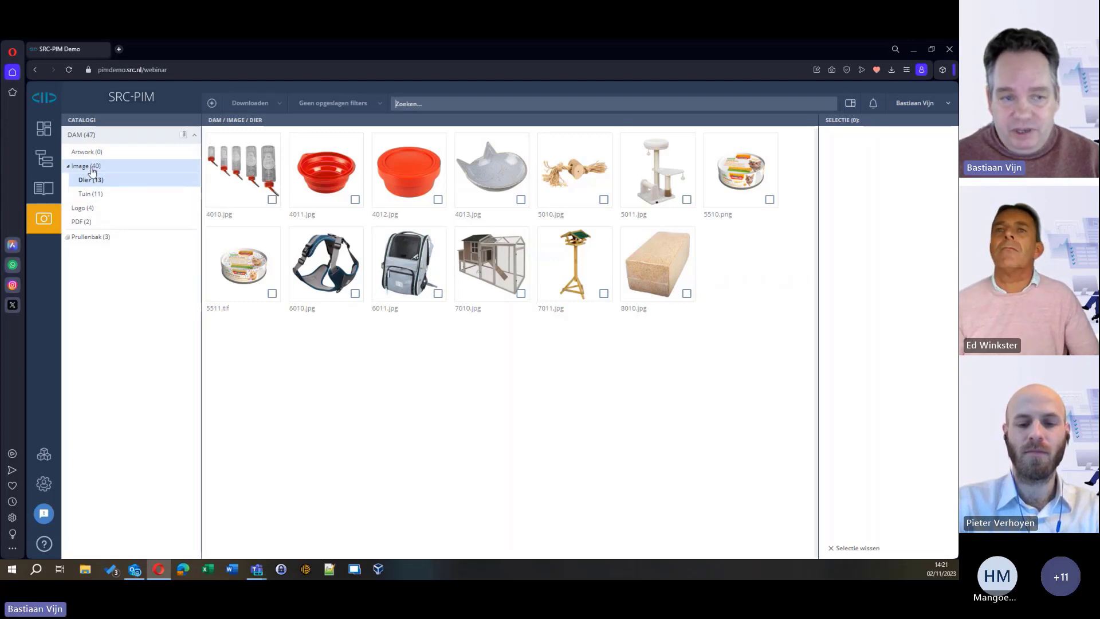
pyautogui.click(109, 196)
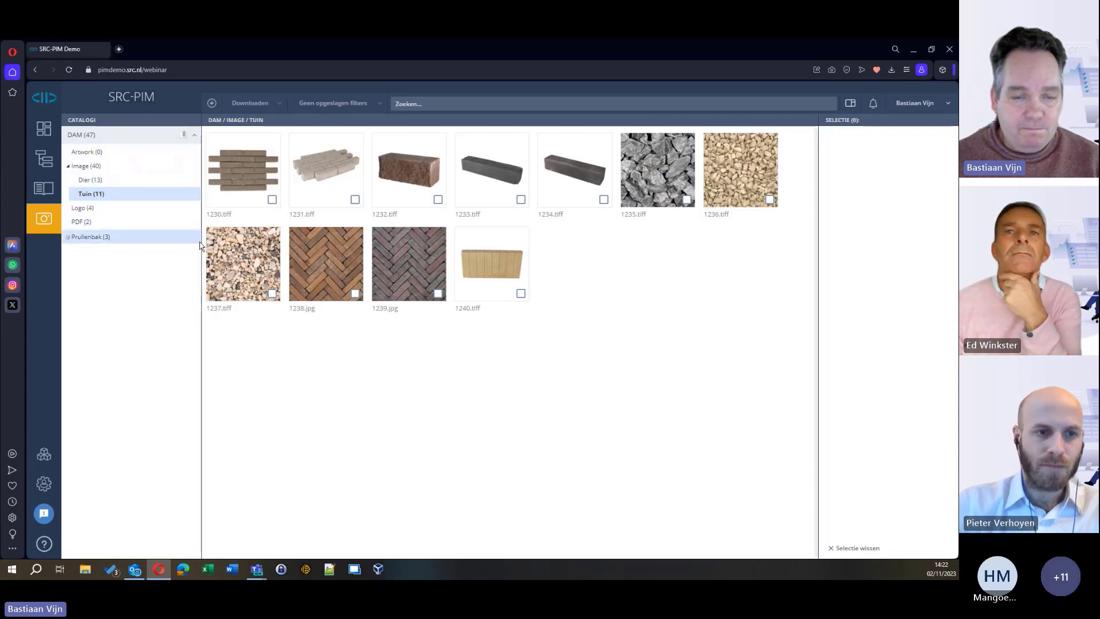
pyautogui.doubleClick(325, 261)
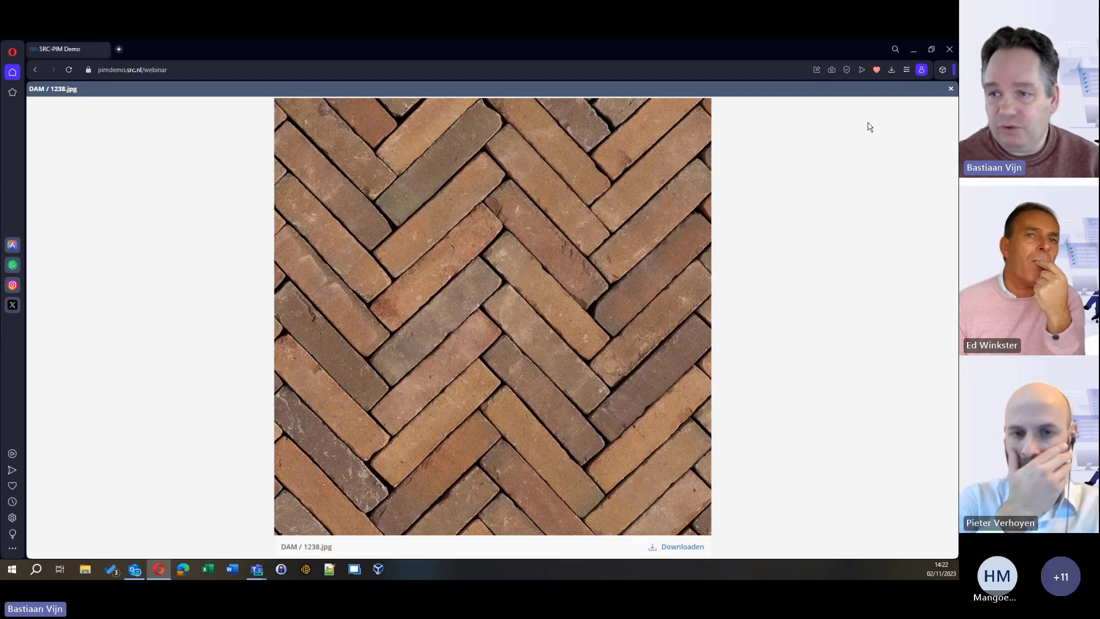
pyautogui.click(950, 89)
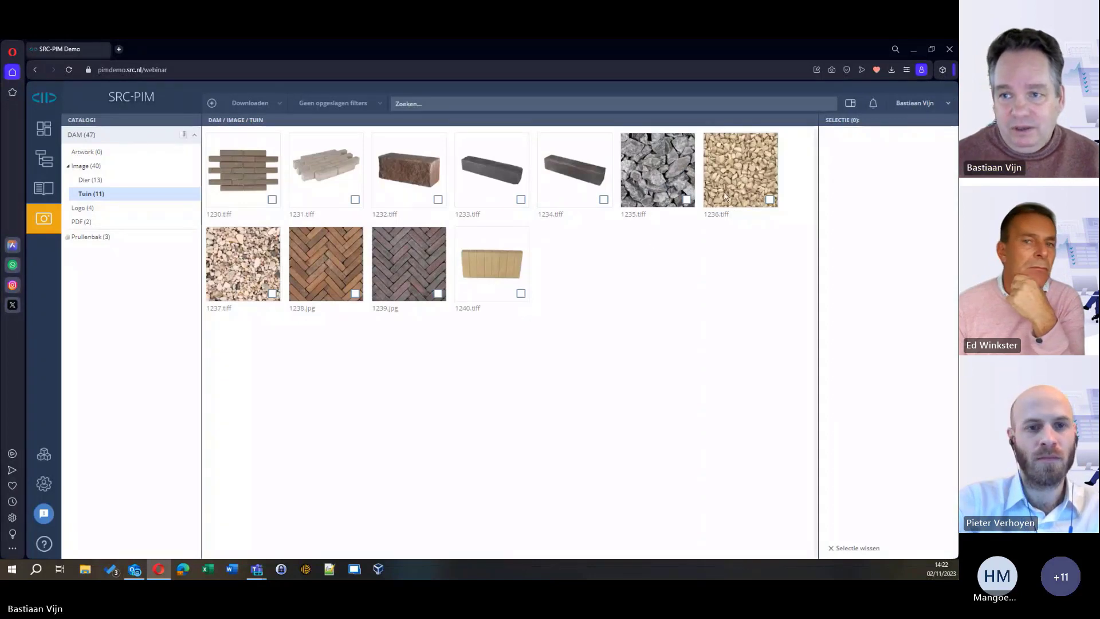
# Switch the Tuin folder to Lijstweergave and examine the availability and Bijlage attributes of 1230.tiff
pyautogui.click(849, 106)
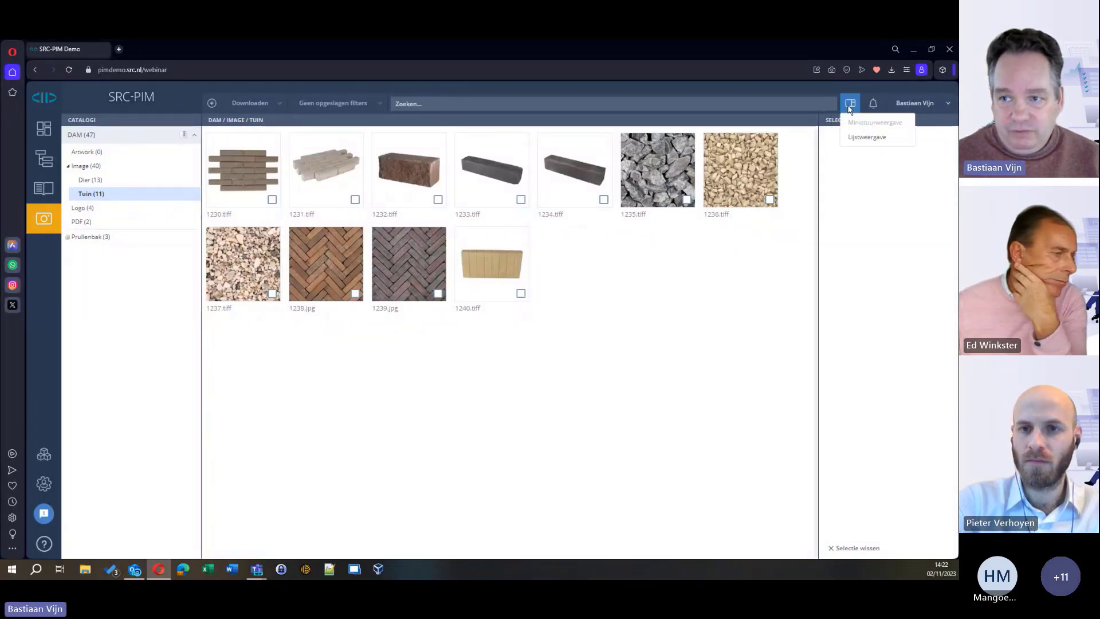
pyautogui.click(872, 138)
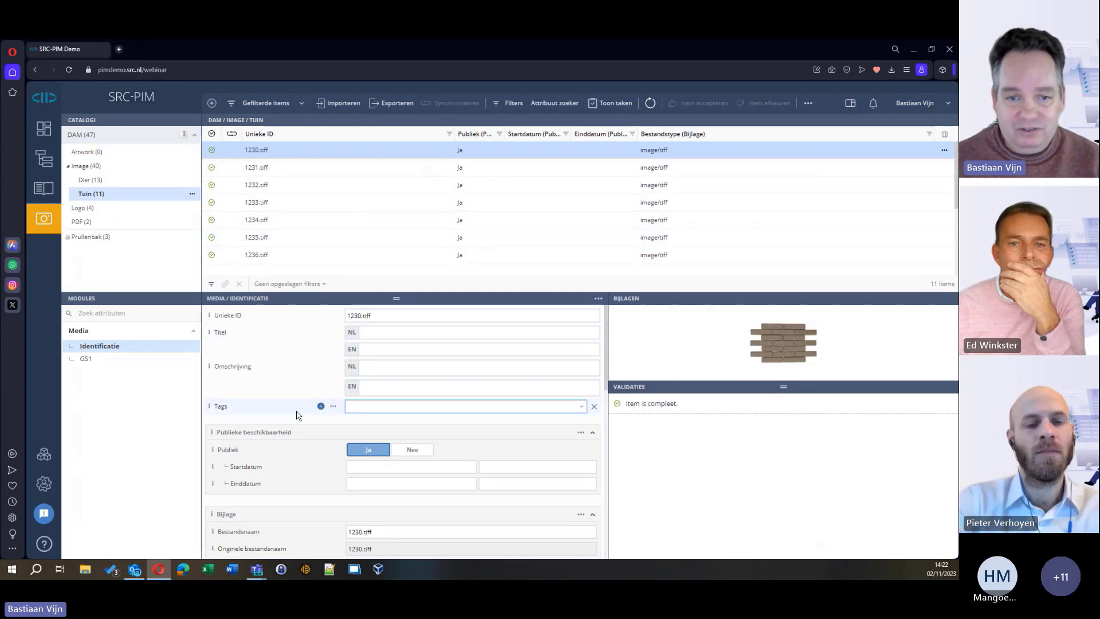
pyautogui.scroll(-2, 297, 415)
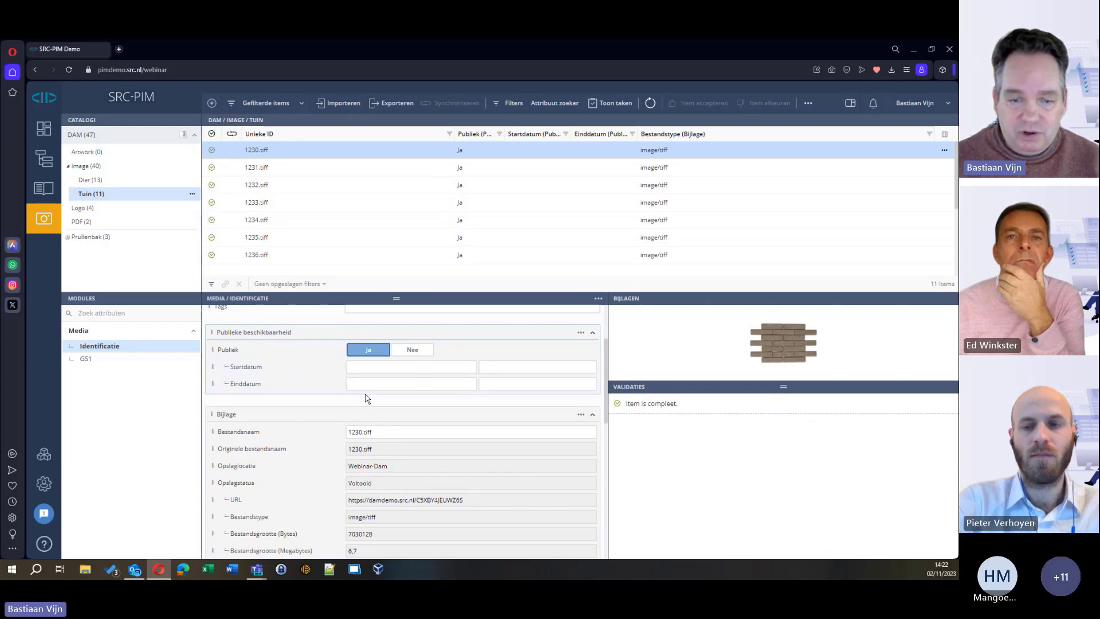
pyautogui.scroll(-1, 338, 408)
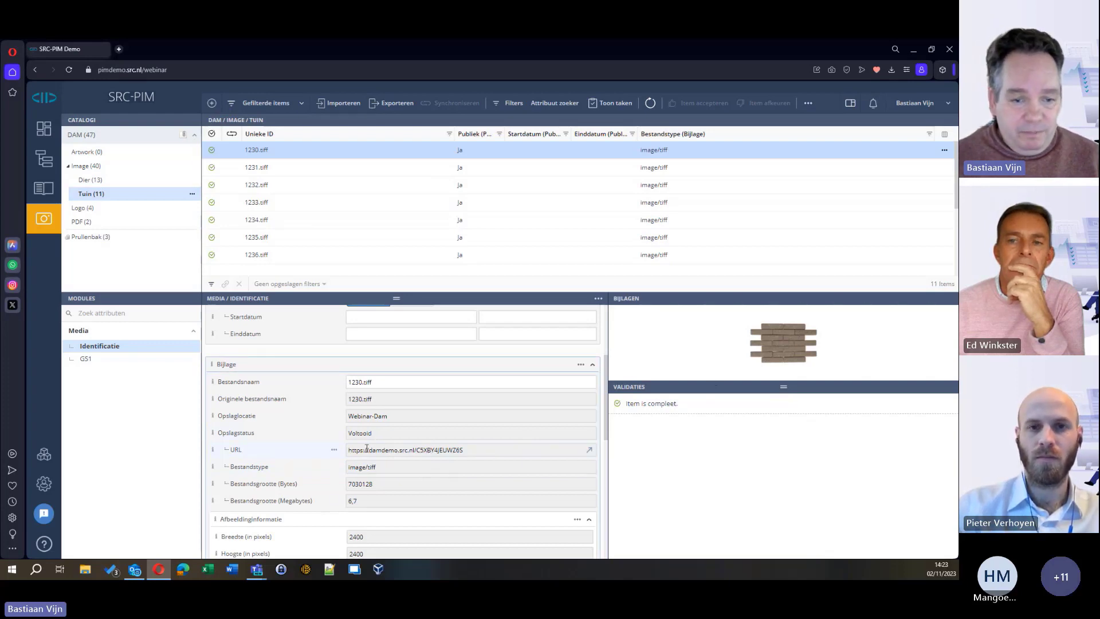
# Examine the Afbeeldinginformatie attributes of 1230.tiff, including resolution and format, and open its GS1 media attributes
pyautogui.scroll(-2, 367, 448)
pyautogui.scroll(-2, 314, 434)
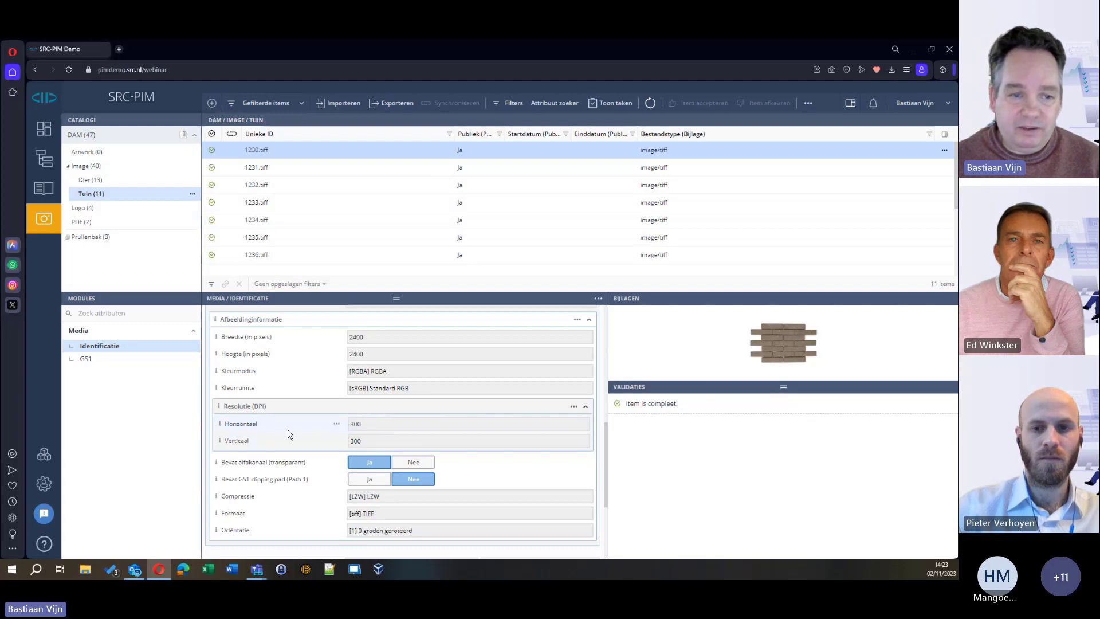
pyautogui.click(127, 361)
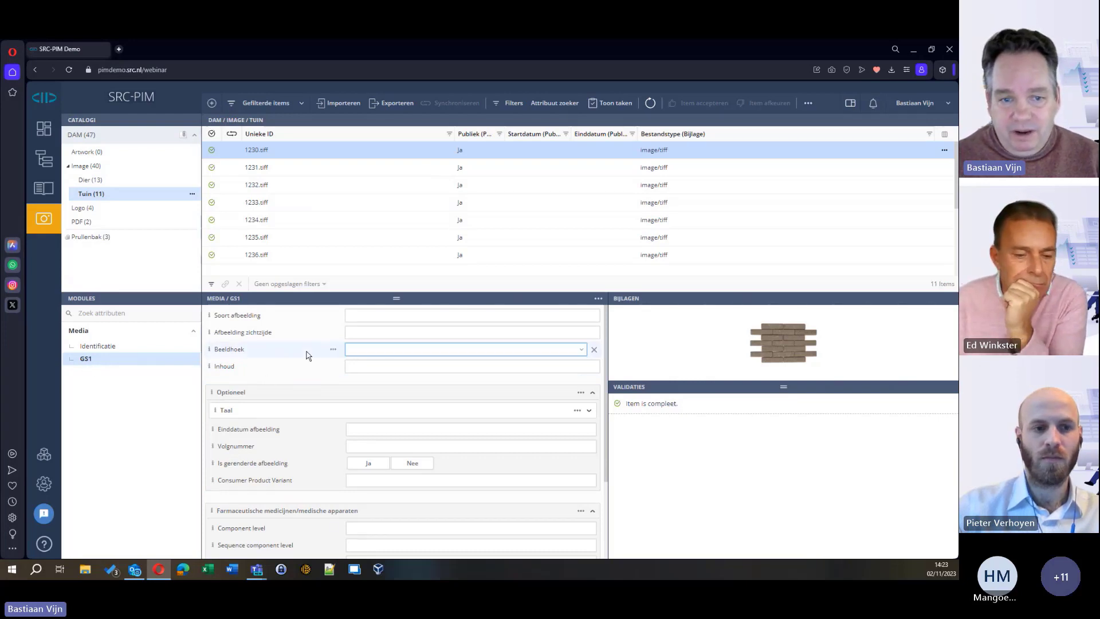
# Set Soort afbeelding to [C] Productafbeelding (hoge resolutie) and Afbeelding zichtzijde to [3] Bovenkant for 1230.tiff
pyautogui.click(363, 318)
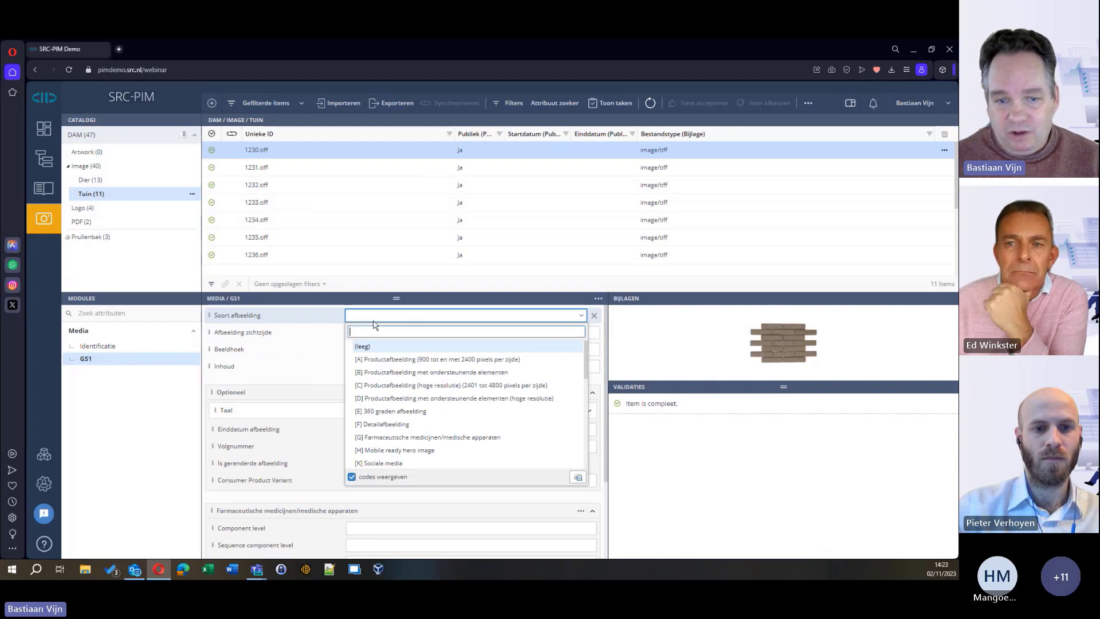
pyautogui.click(431, 389)
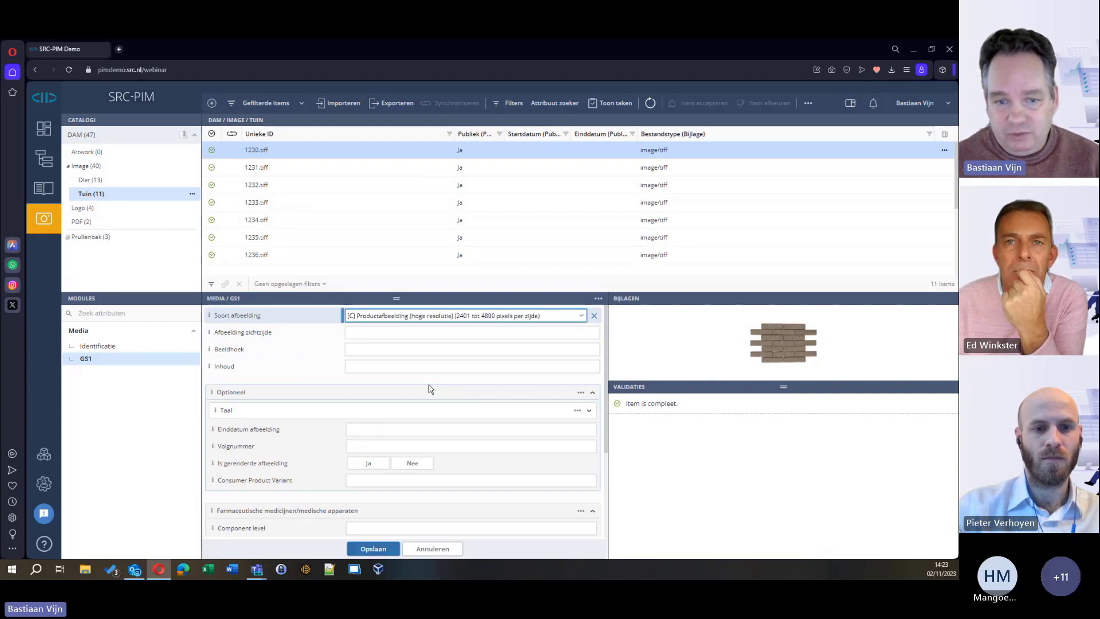
pyautogui.click(391, 334)
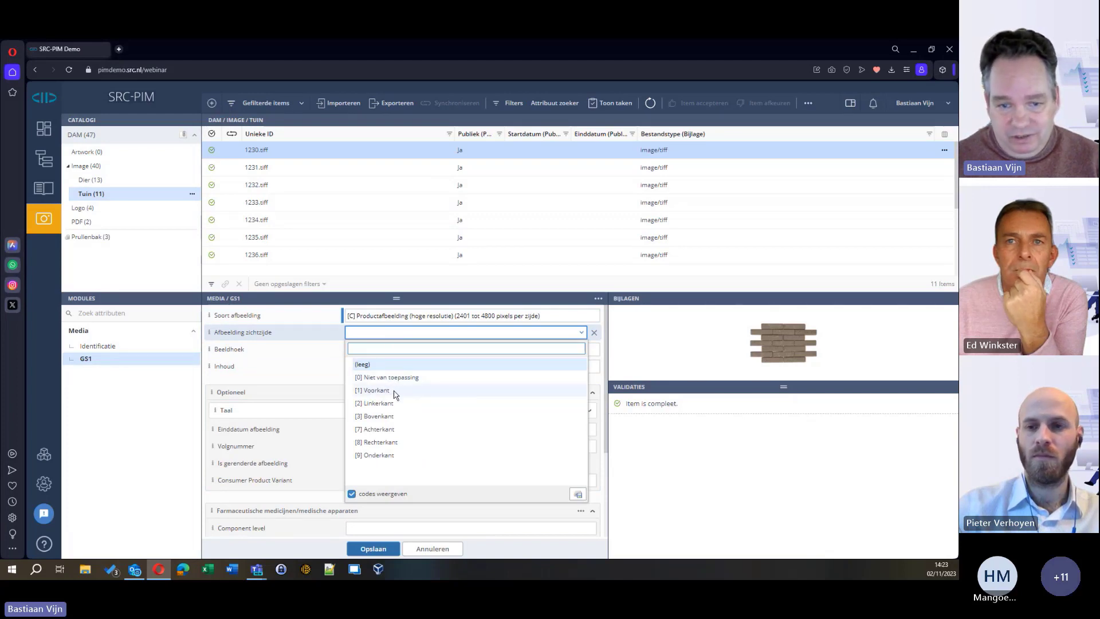
pyautogui.click(395, 418)
# Set Beeldhoek to [C] Van boven and Inhoud to [0] Uit verpakking in the GS1 attributes of 1230.tiff
pyautogui.click(384, 350)
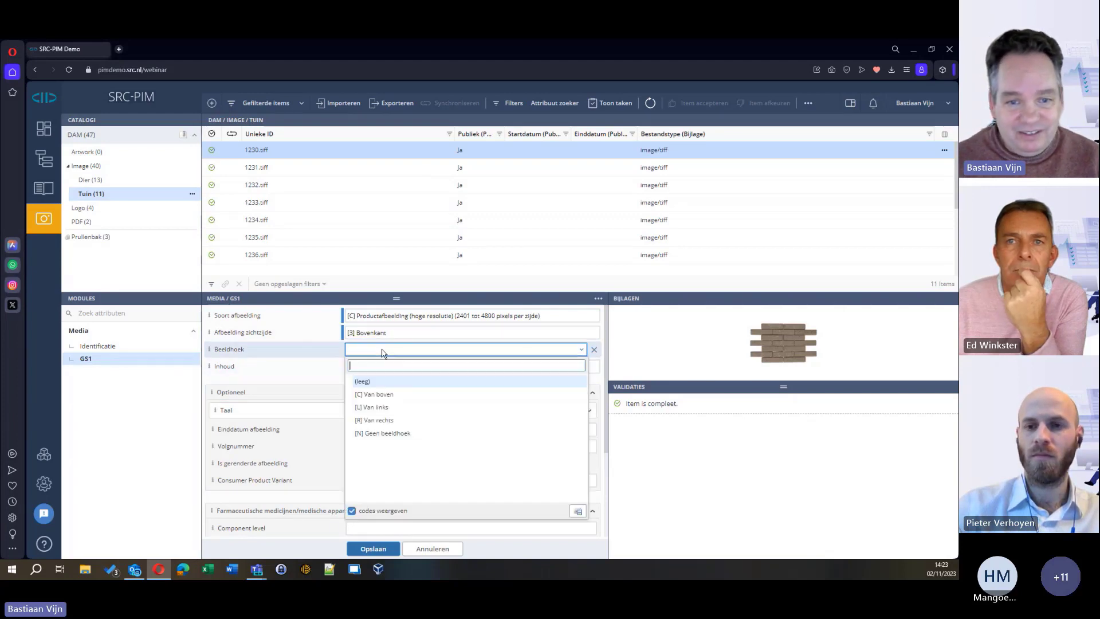
pyautogui.click(388, 397)
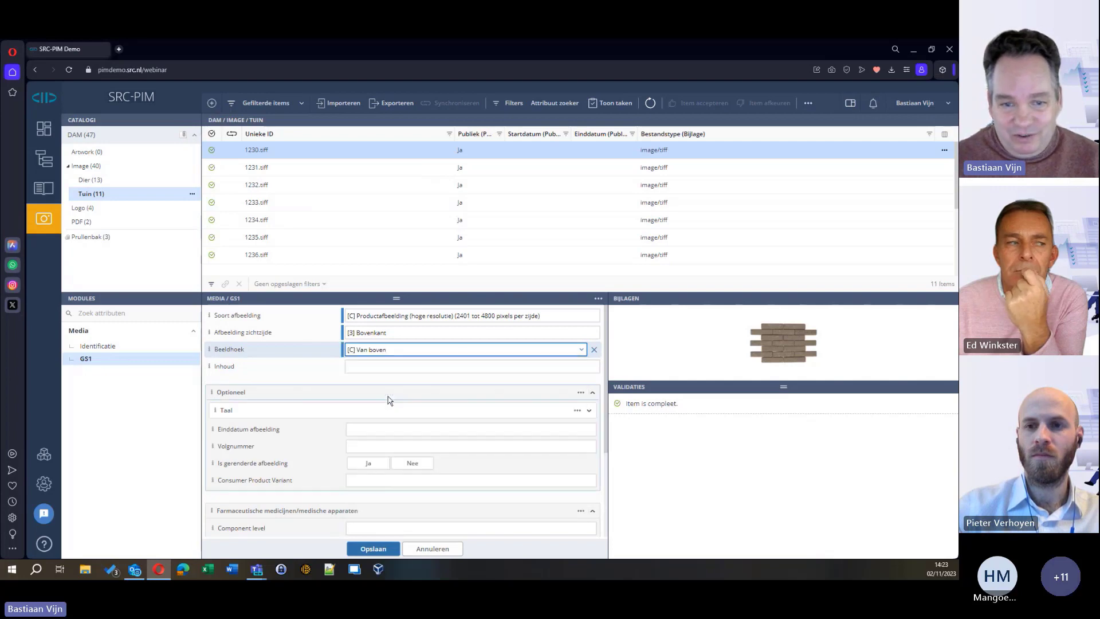
pyautogui.click(381, 368)
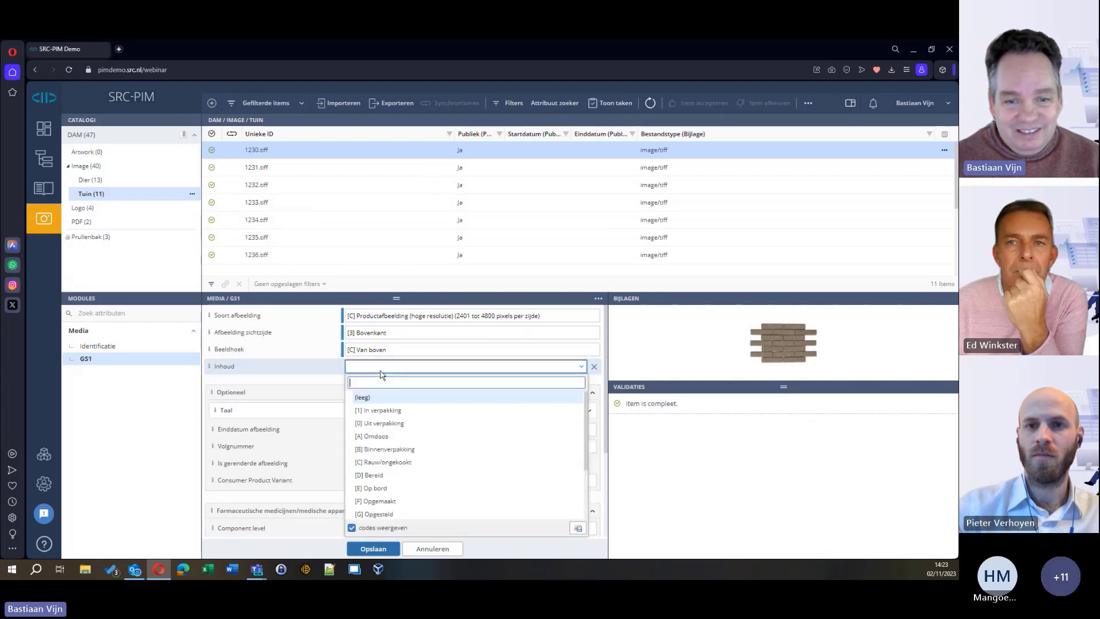
pyautogui.click(395, 424)
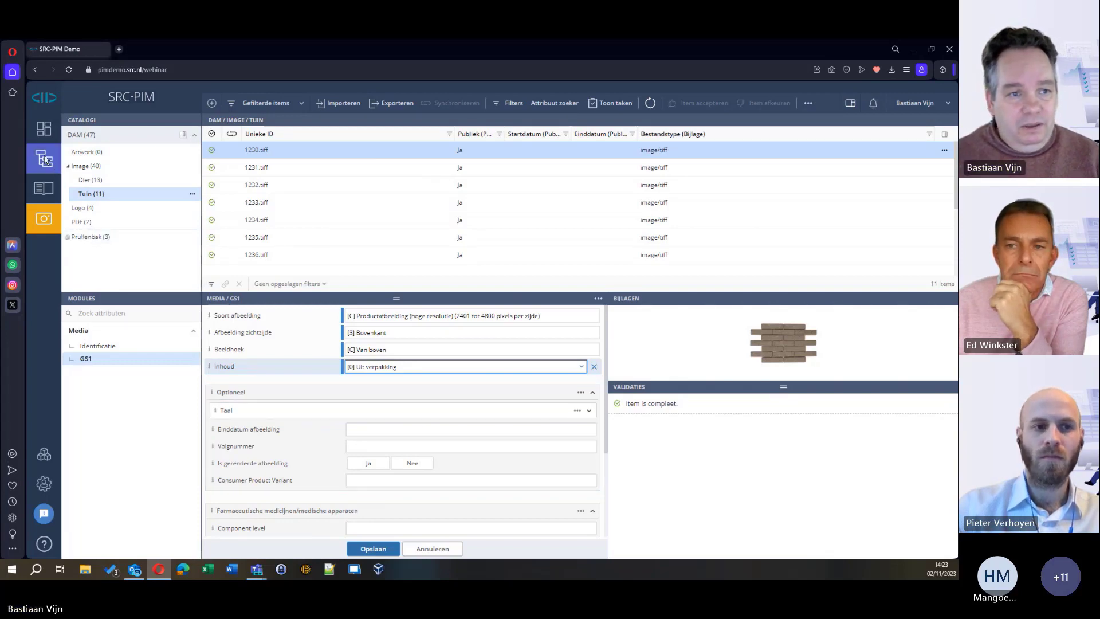
# Return to the Supplier catalogue and preview the backpack image linked to Rugzak hond/kat, closing the preview when done
pyautogui.click(46, 182)
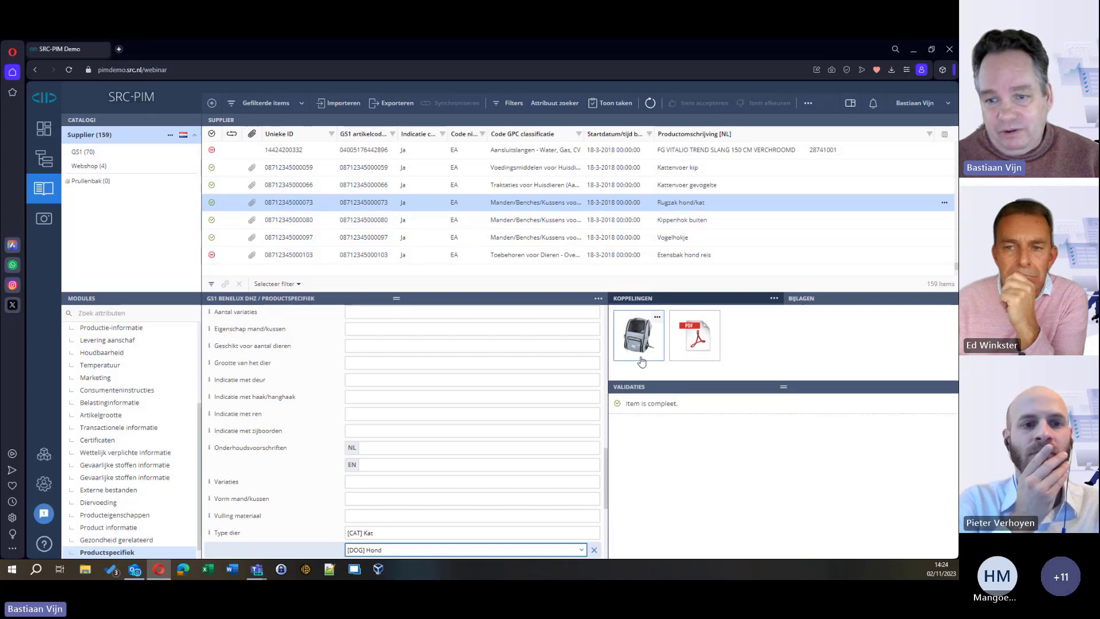
pyautogui.click(637, 337)
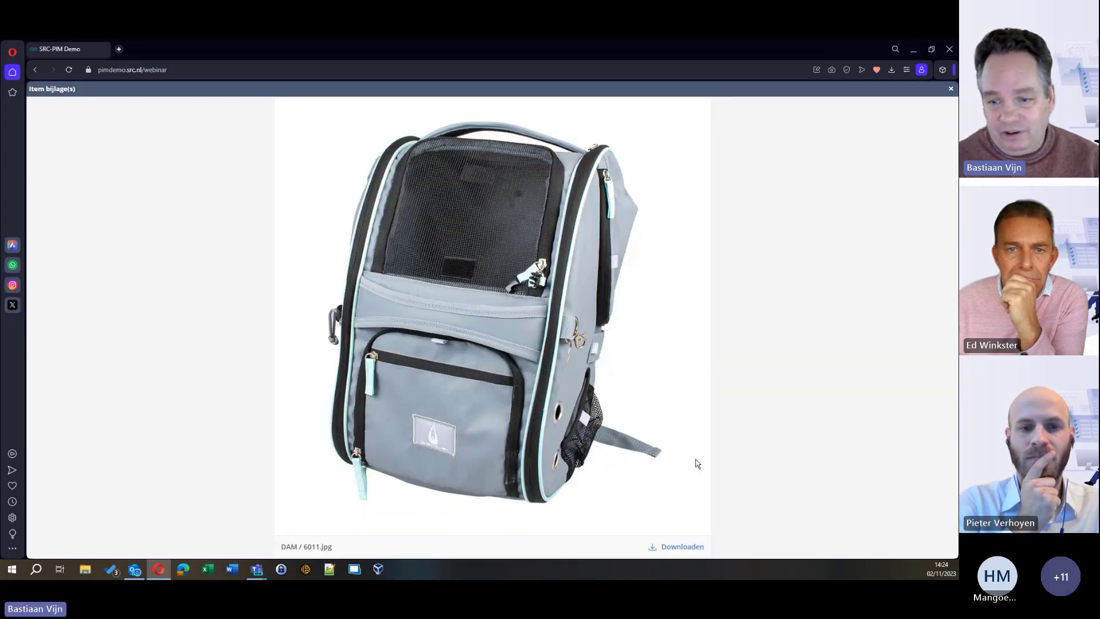
pyautogui.click(951, 89)
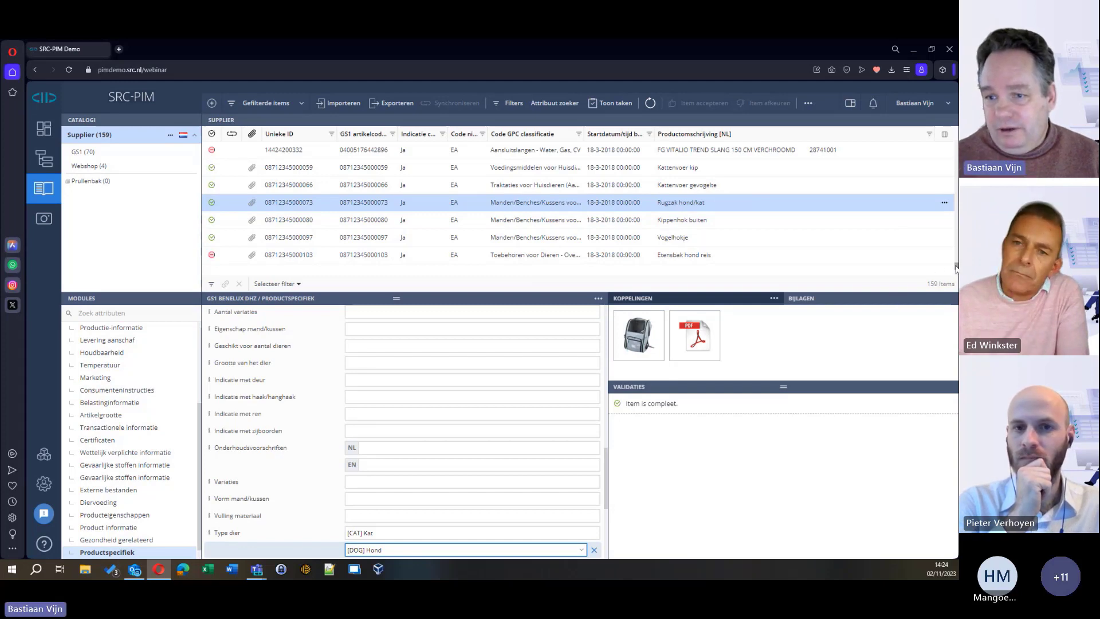
# Select the first CANDLES LED item in the Supplier list and view the item column settings, closing them without changes
pyautogui.scroll(3, 952, 154)
pyautogui.click(766, 150)
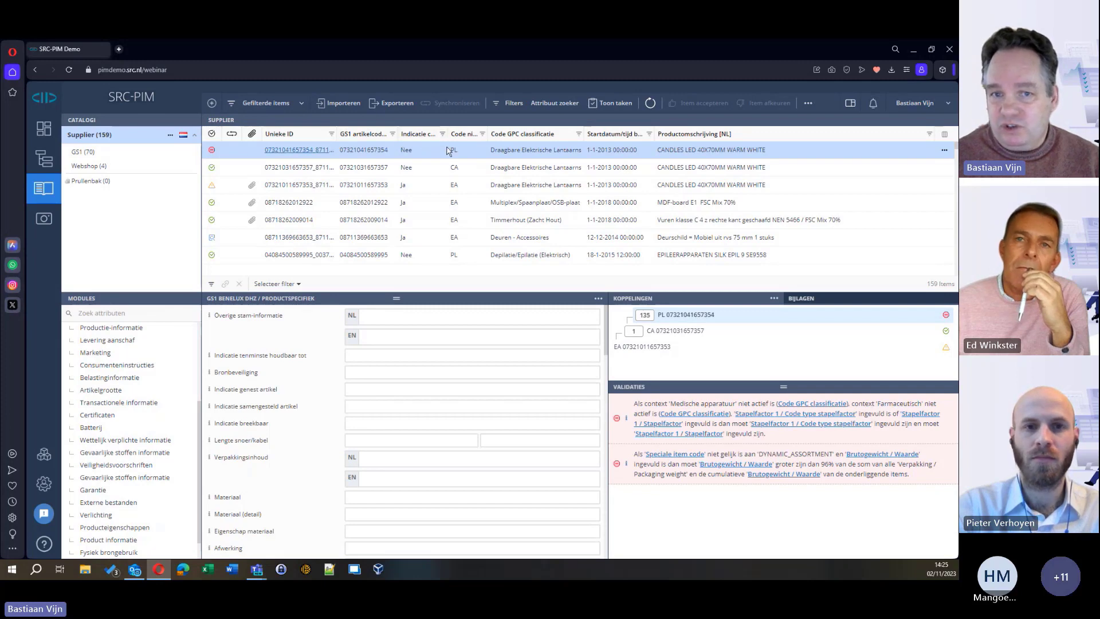
pyautogui.click(945, 134)
pyautogui.scroll(-1, 488, 317)
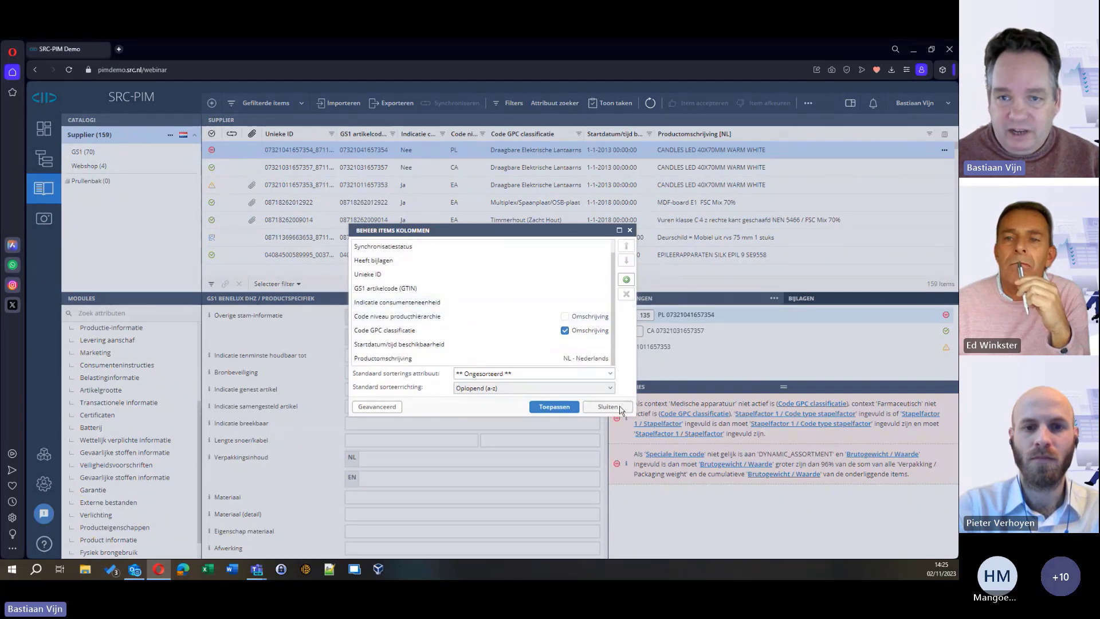
pyautogui.click(608, 407)
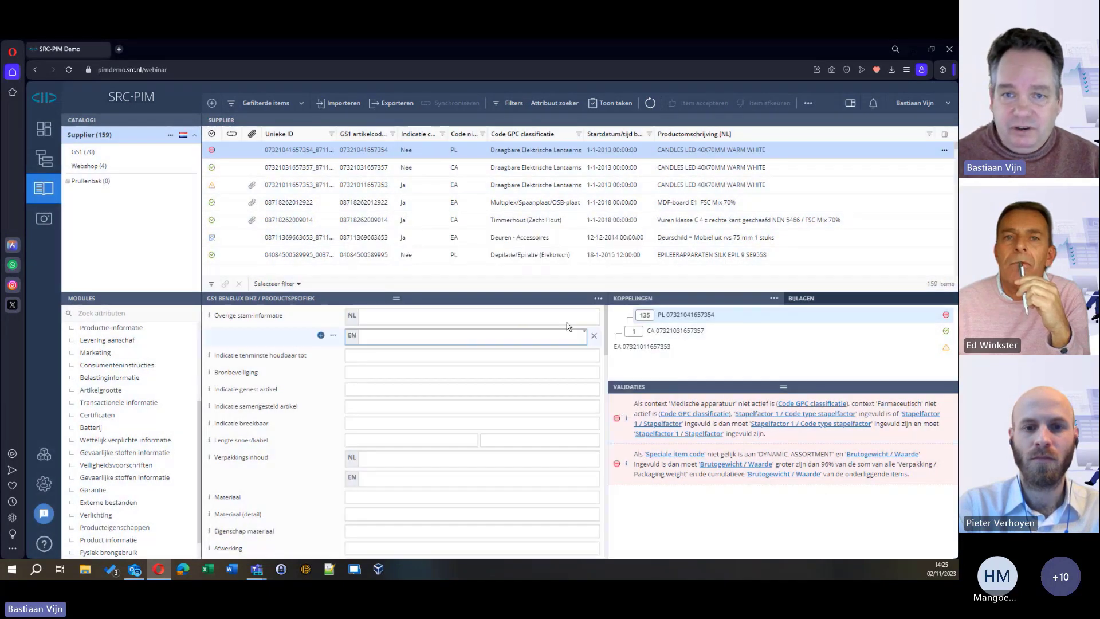
# Examine the filter conditions offered for the Startdatum/tijd beschikbaarheid and Productomschrijving [NL] columns without applying a filter
pyautogui.click(649, 135)
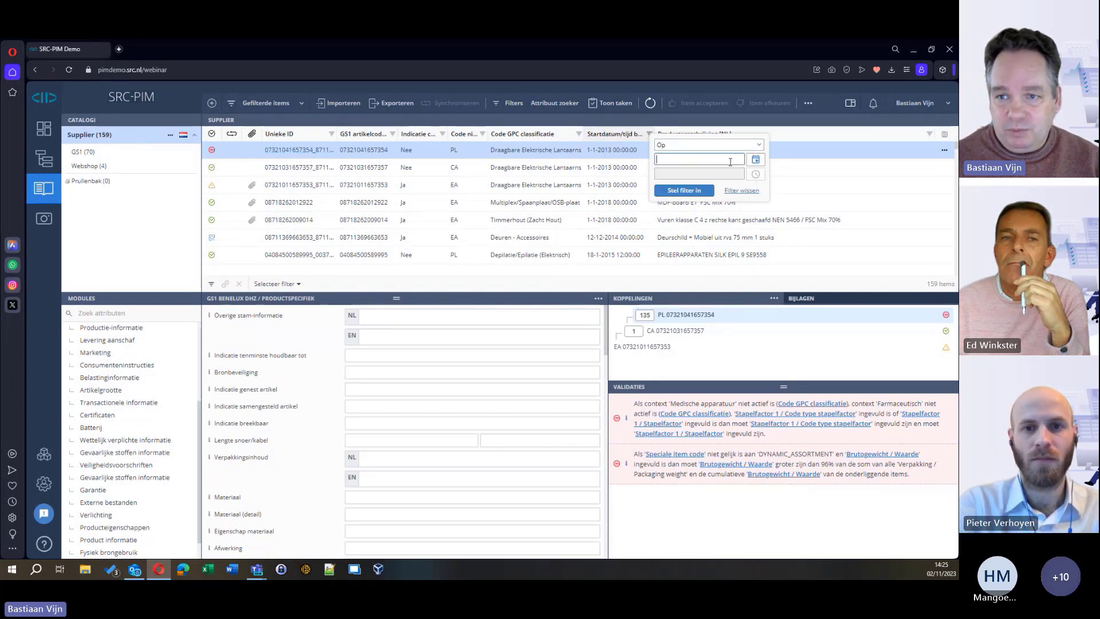
pyautogui.click(739, 145)
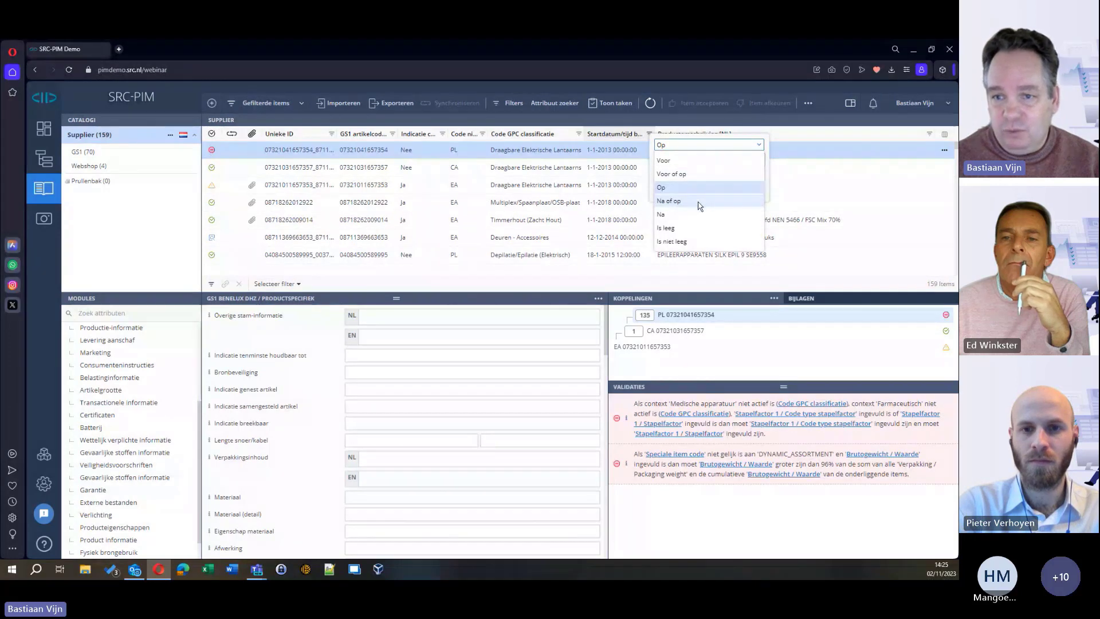
pyautogui.click(700, 202)
pyautogui.click(796, 167)
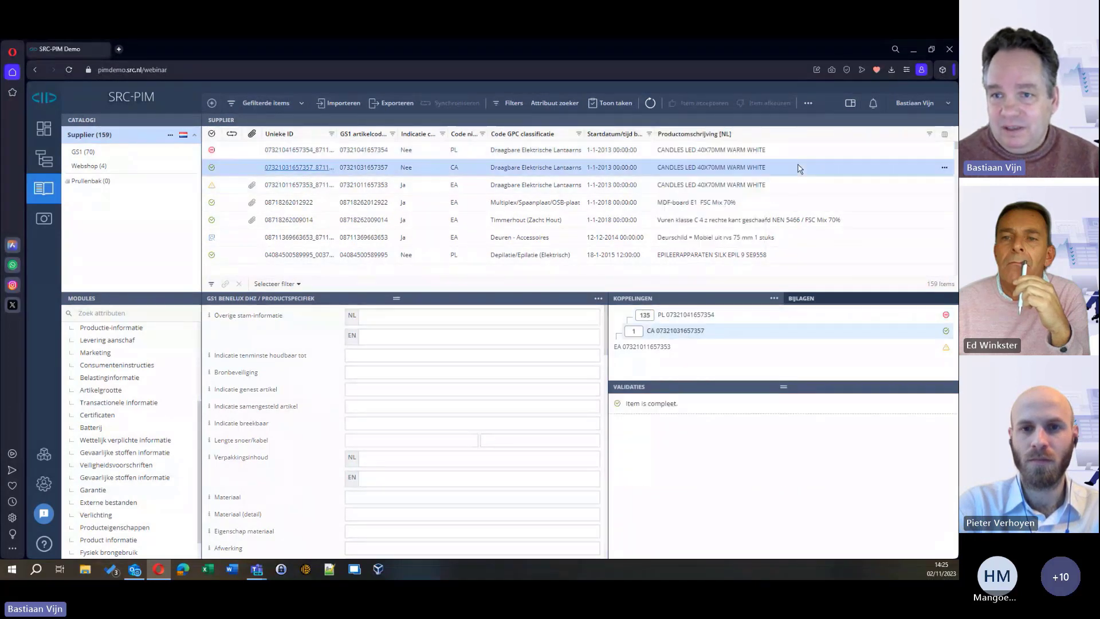
pyautogui.click(929, 134)
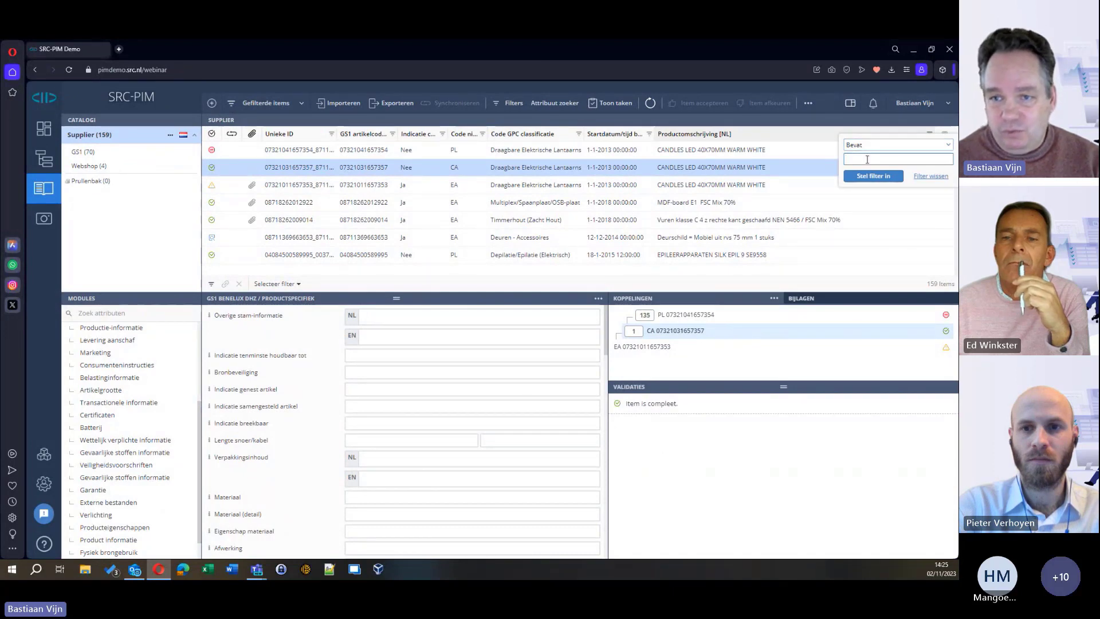
pyautogui.click(871, 150)
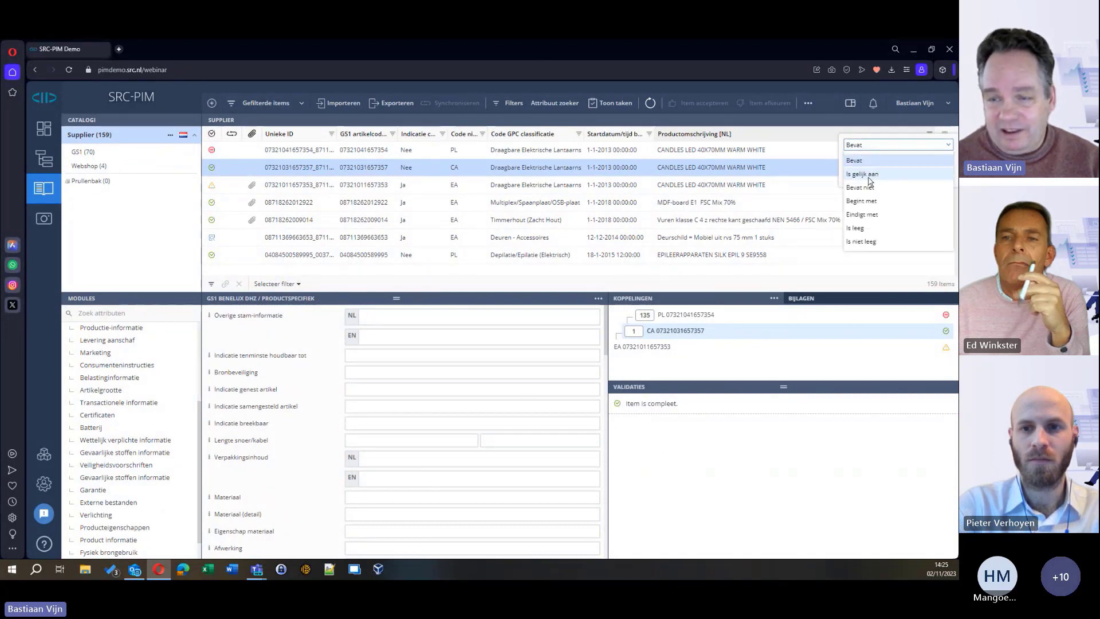
pyautogui.click(827, 160)
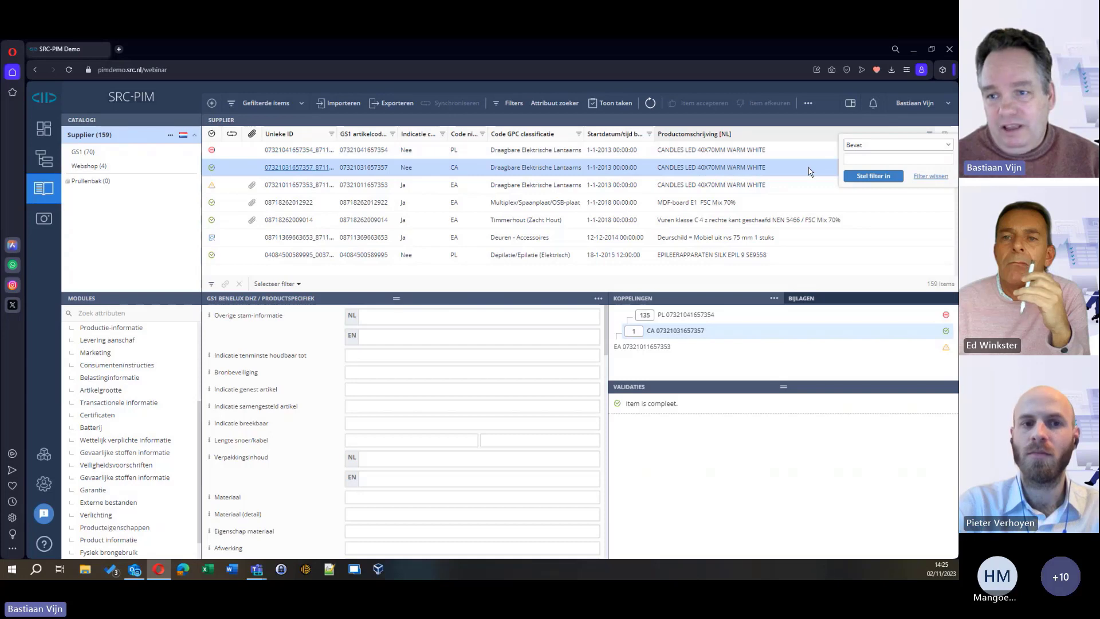
pyautogui.click(808, 173)
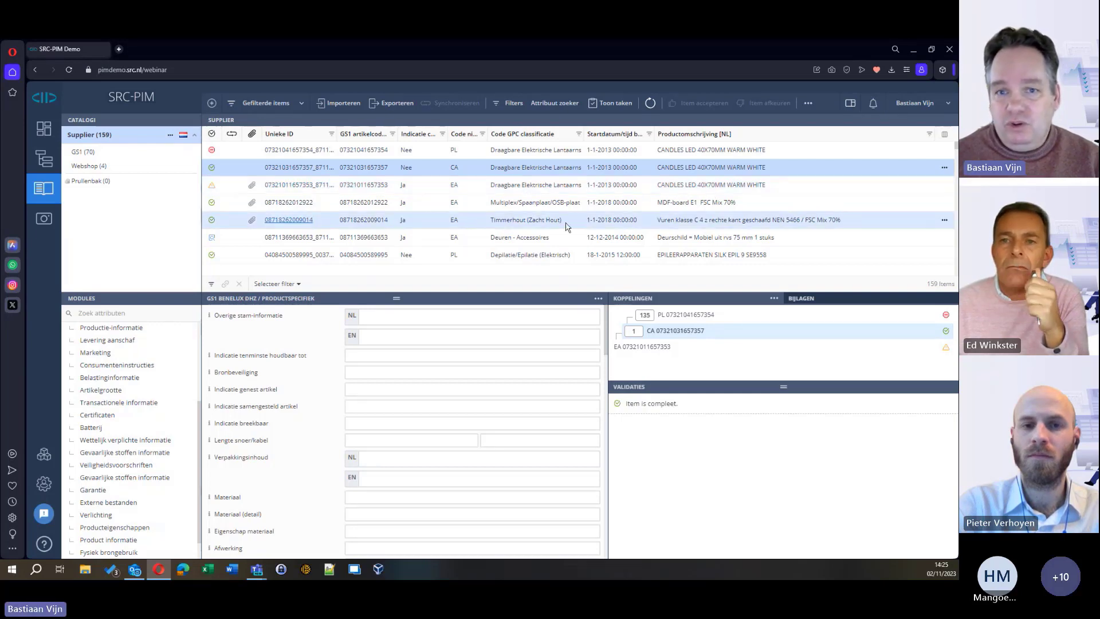
# Filter the Supplier items on Productomschrijving [NL] with the condition Bevat "kat"
pyautogui.click(929, 134)
pyautogui.write('kab')
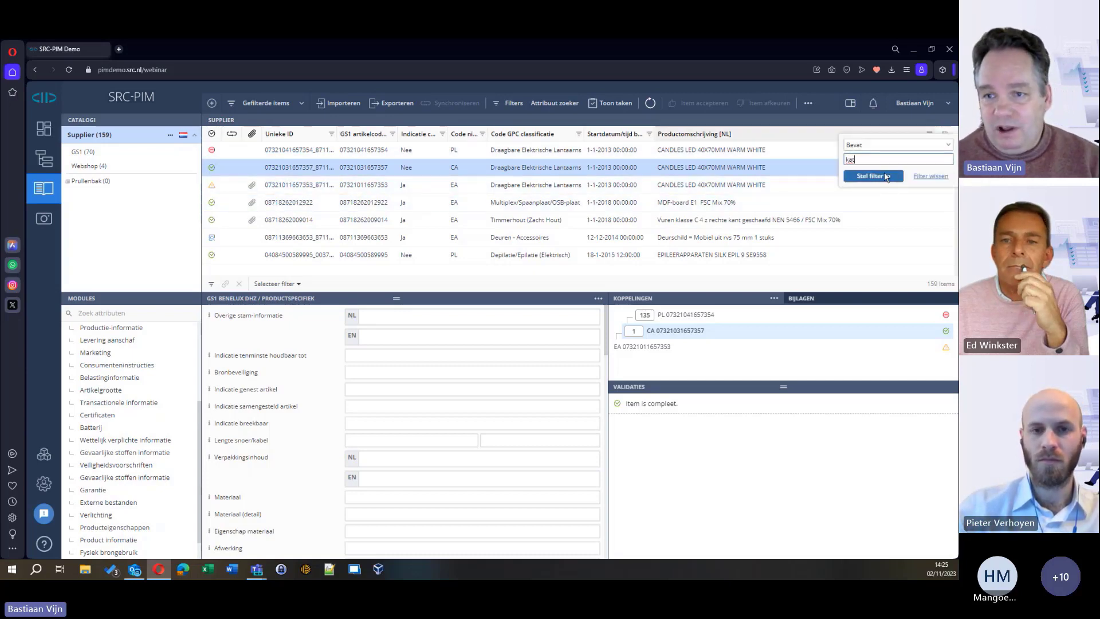
pyautogui.click(884, 173)
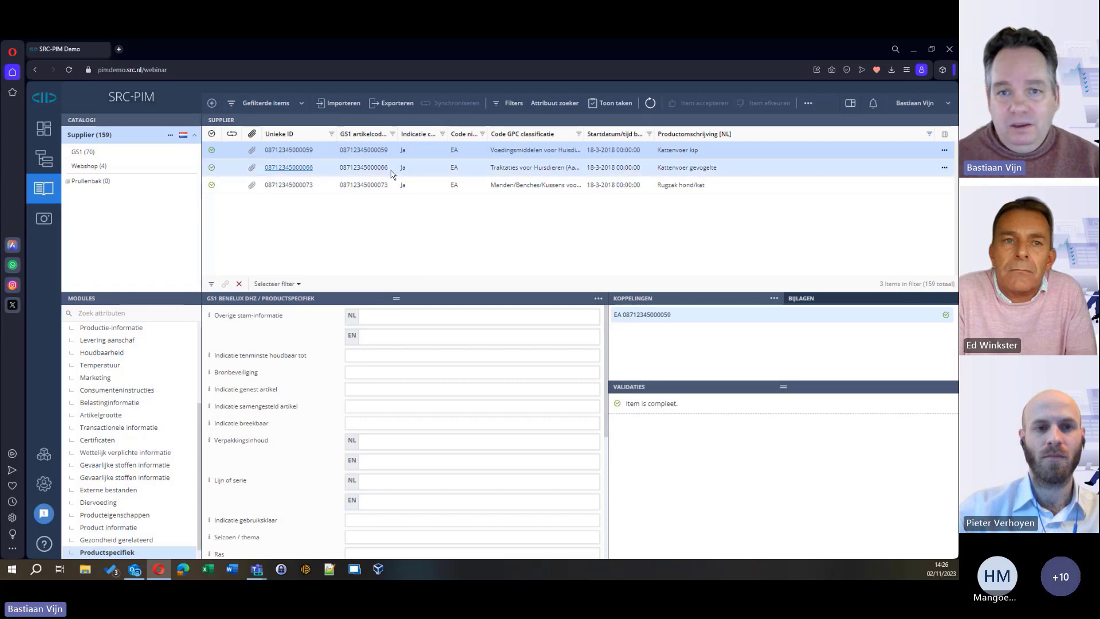
# Start an Excel export from the Supplier catalogue and select Unieke ID under Identificatie as a field for the export format
pyautogui.click(398, 104)
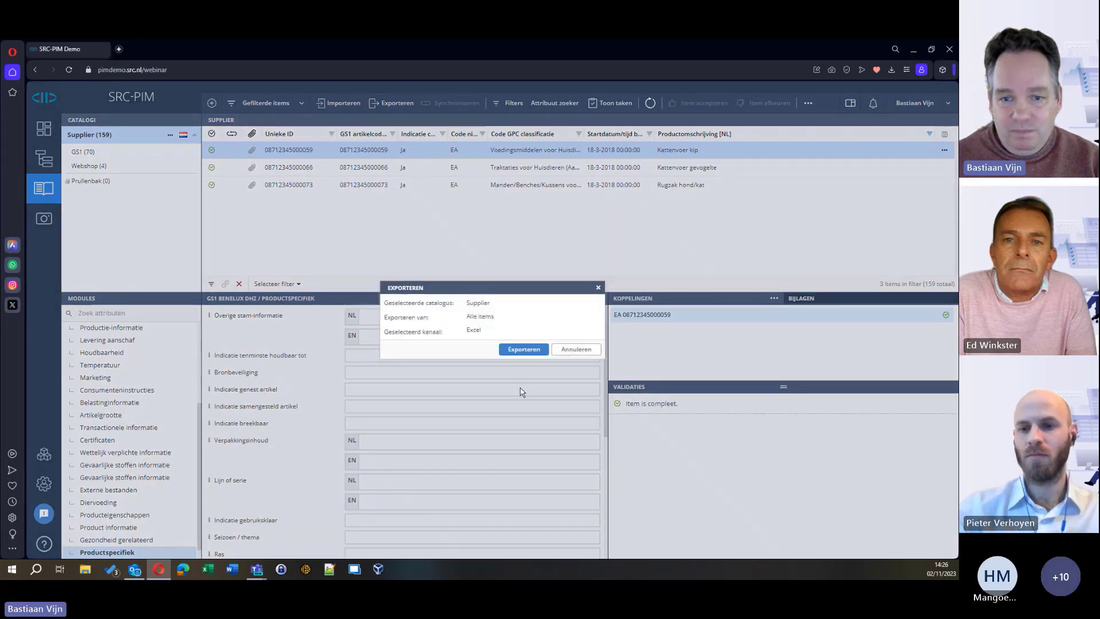
pyautogui.click(523, 351)
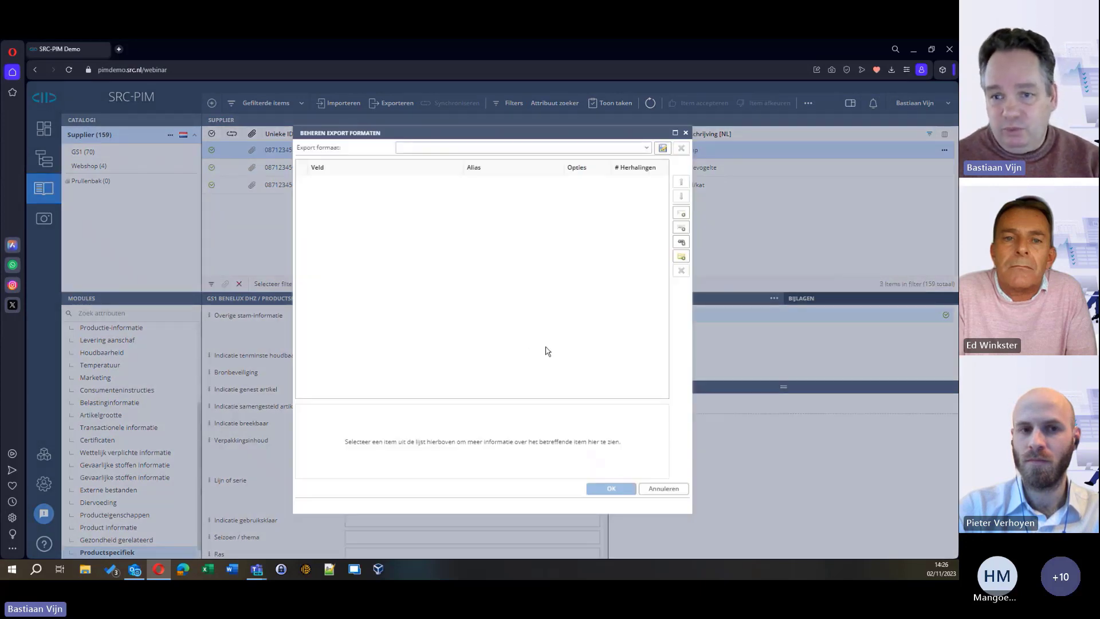
pyautogui.click(681, 216)
pyautogui.click(376, 231)
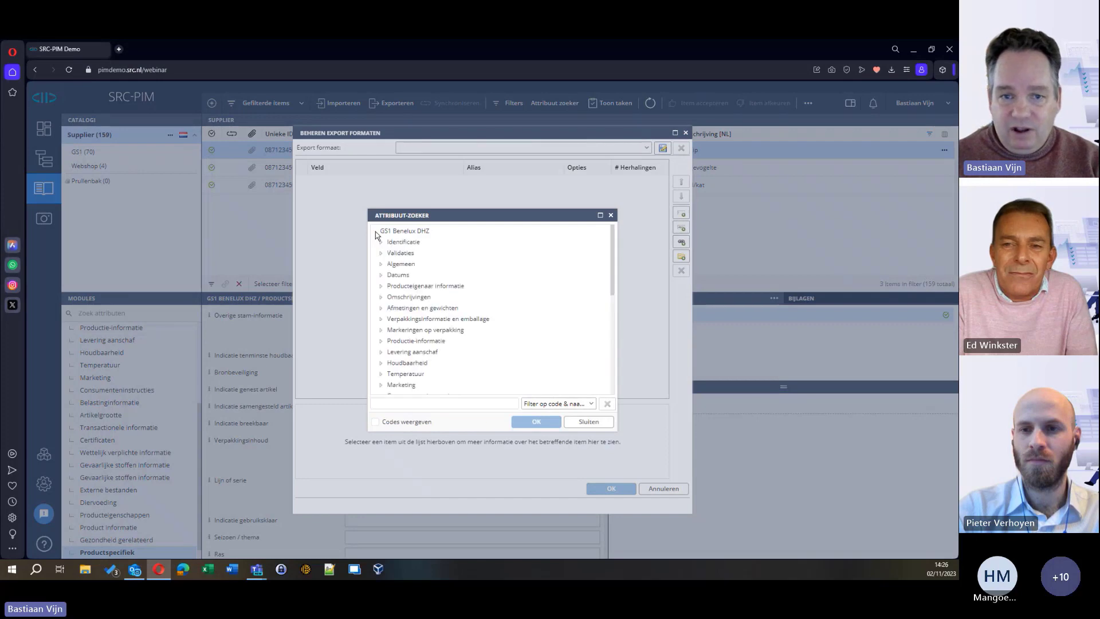
pyautogui.click(384, 244)
pyautogui.click(398, 254)
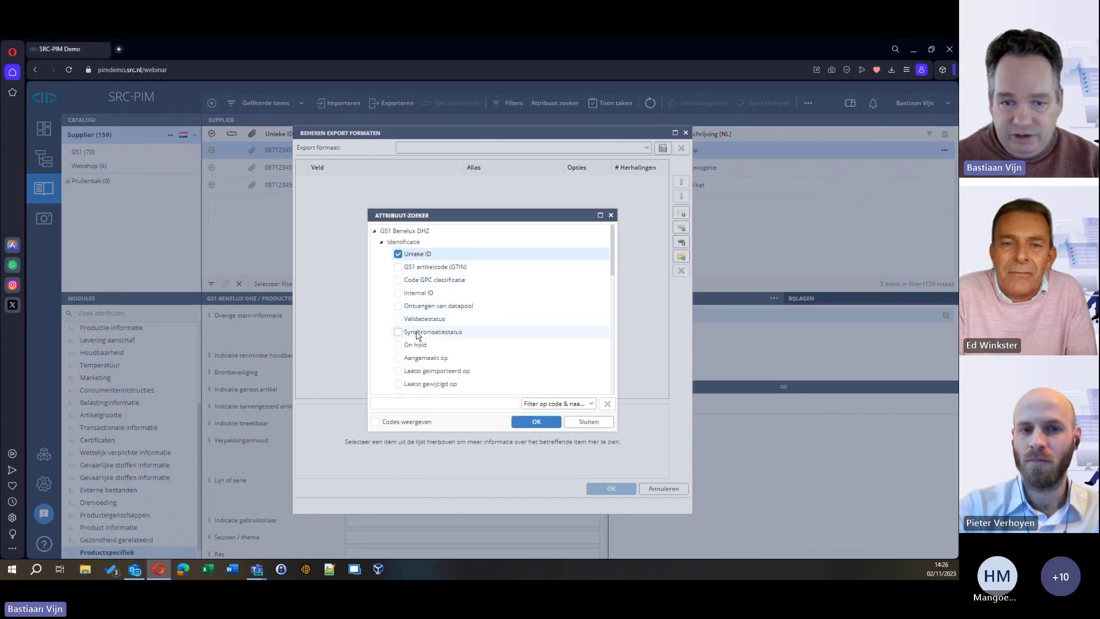
# Select Indicatie basiseenheid, Indicatie consumenteneenheid and Startdatum/tijd beschikbaarheid as well, and add the chosen attributes to the export format
pyautogui.scroll(-1, 417, 334)
pyautogui.scroll(-1, 417, 335)
pyautogui.click(381, 313)
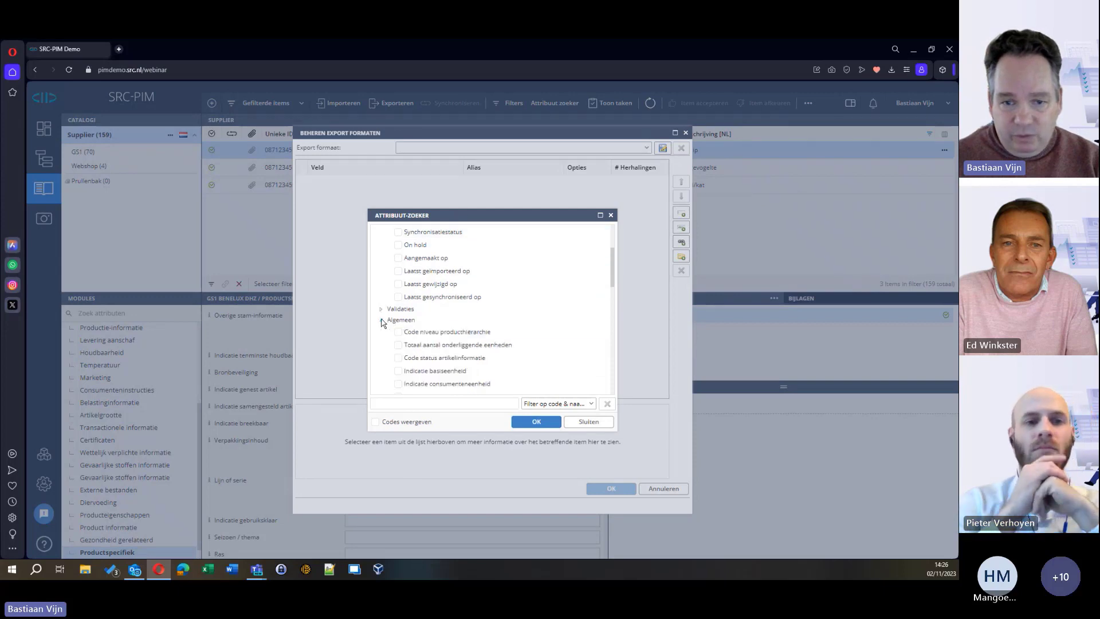
pyautogui.scroll(-1, 420, 335)
pyautogui.click(399, 321)
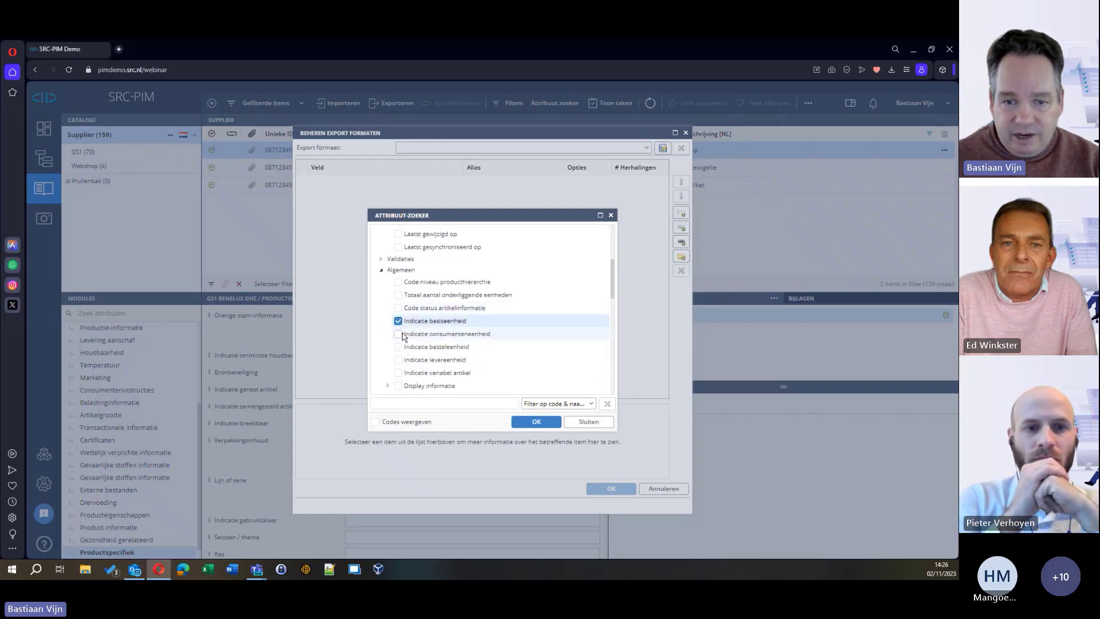
pyautogui.click(398, 334)
pyautogui.scroll(-3, 474, 356)
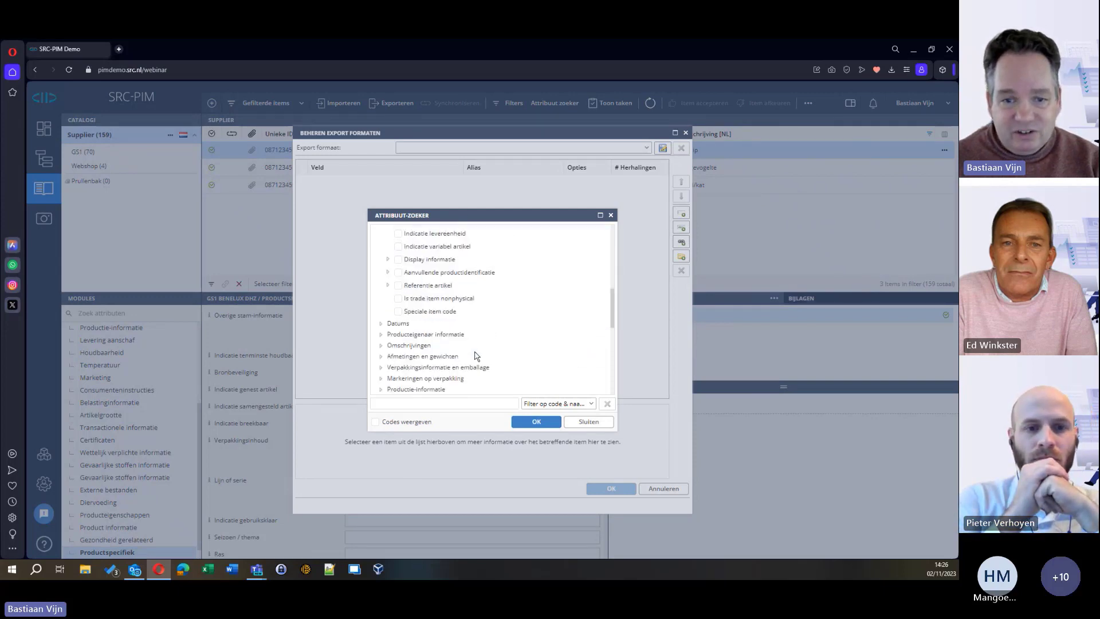
pyautogui.click(380, 299)
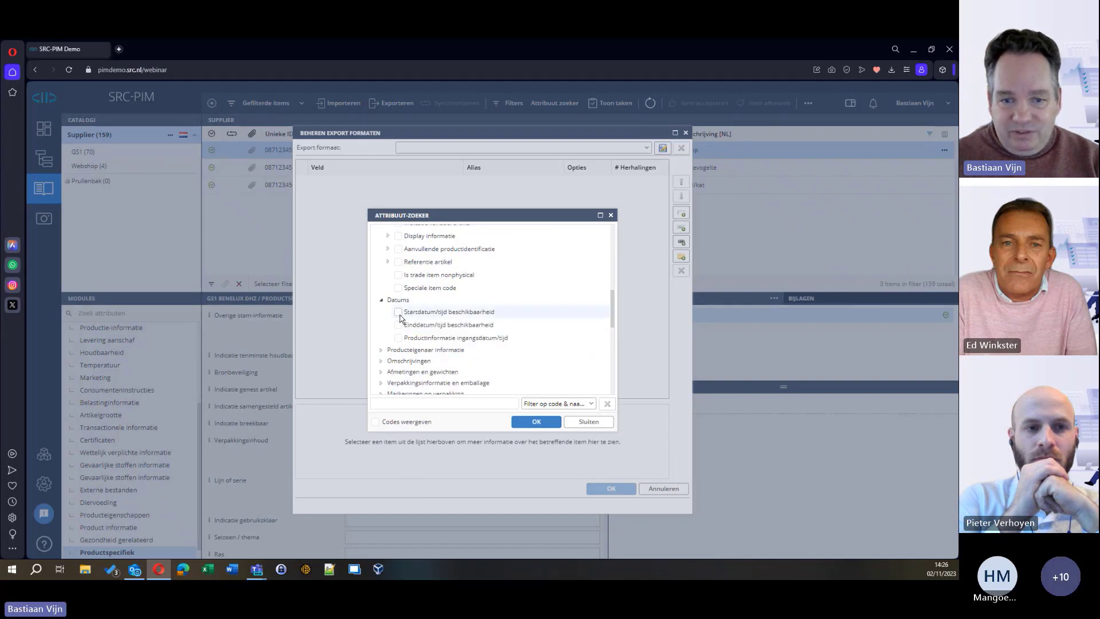
pyautogui.click(398, 312)
pyautogui.click(547, 424)
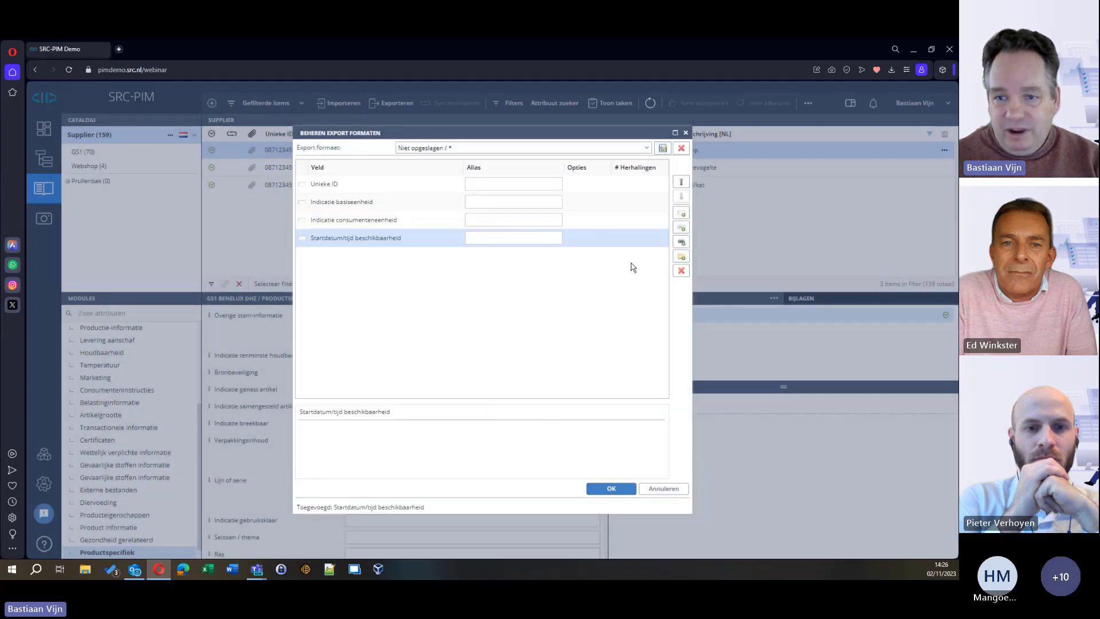
# Add Productomschrijving and Functionele productnaam from the Omschrijvingen group as fields in the export format
pyautogui.click(681, 221)
pyautogui.click(376, 231)
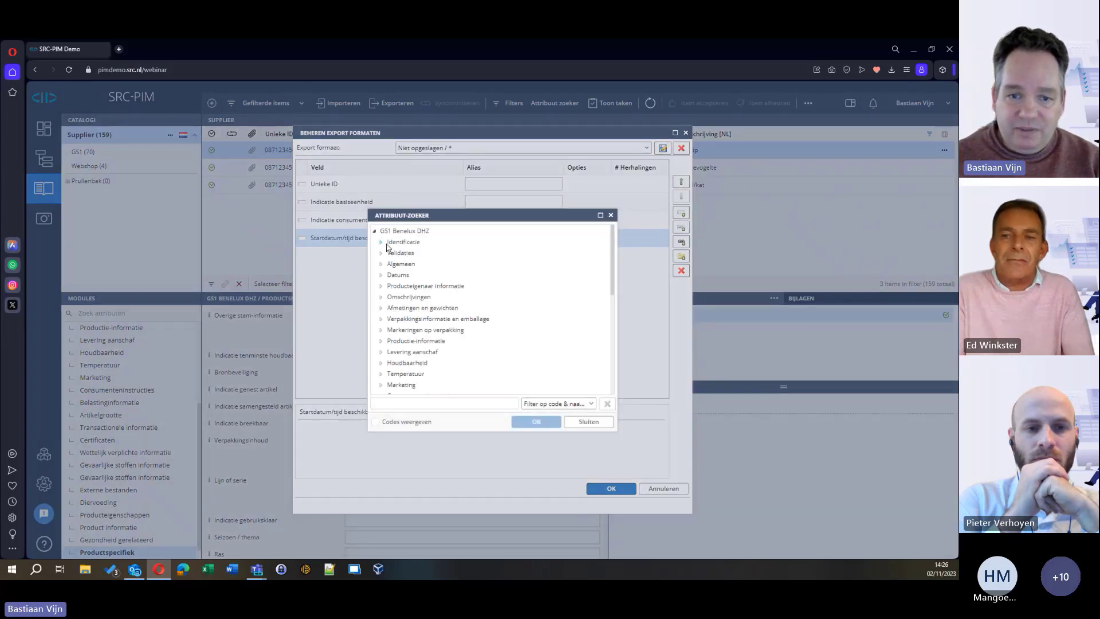
pyautogui.click(381, 296)
pyautogui.click(399, 321)
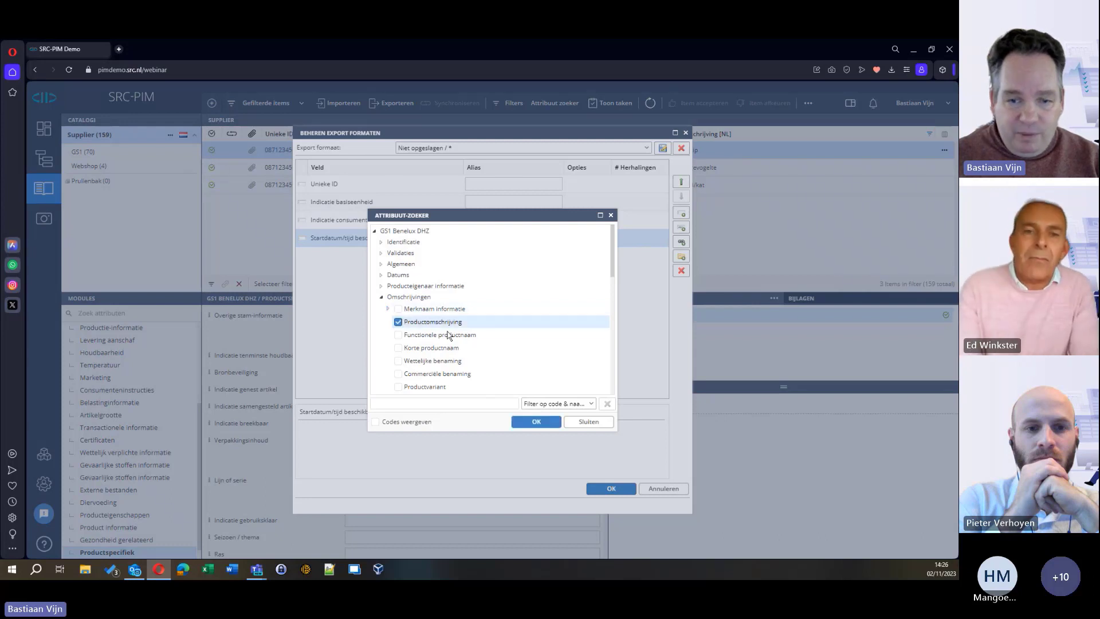
pyautogui.click(399, 335)
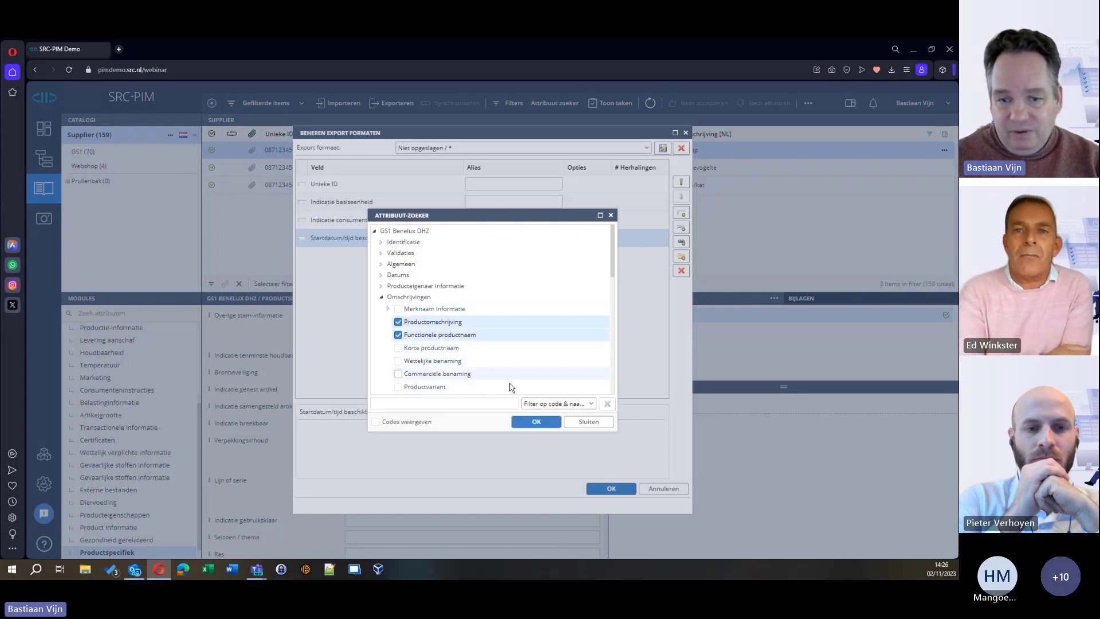
pyautogui.click(532, 422)
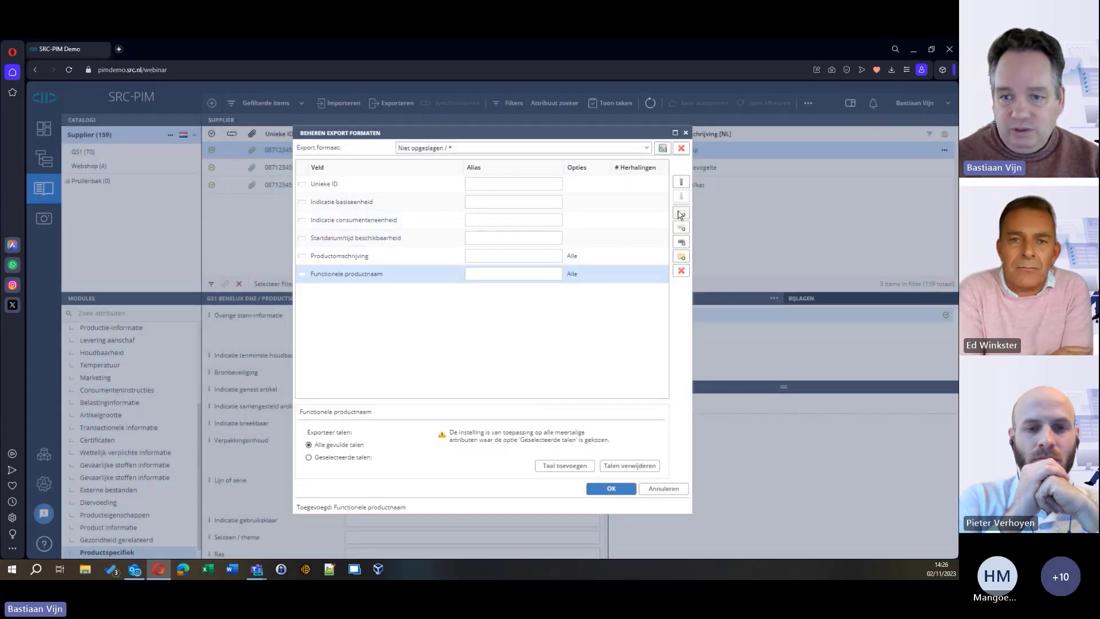
# Search the attributes for "hoogte", add Hoogte to the export format and run the export
pyautogui.click(681, 242)
pyautogui.write('hoogte')
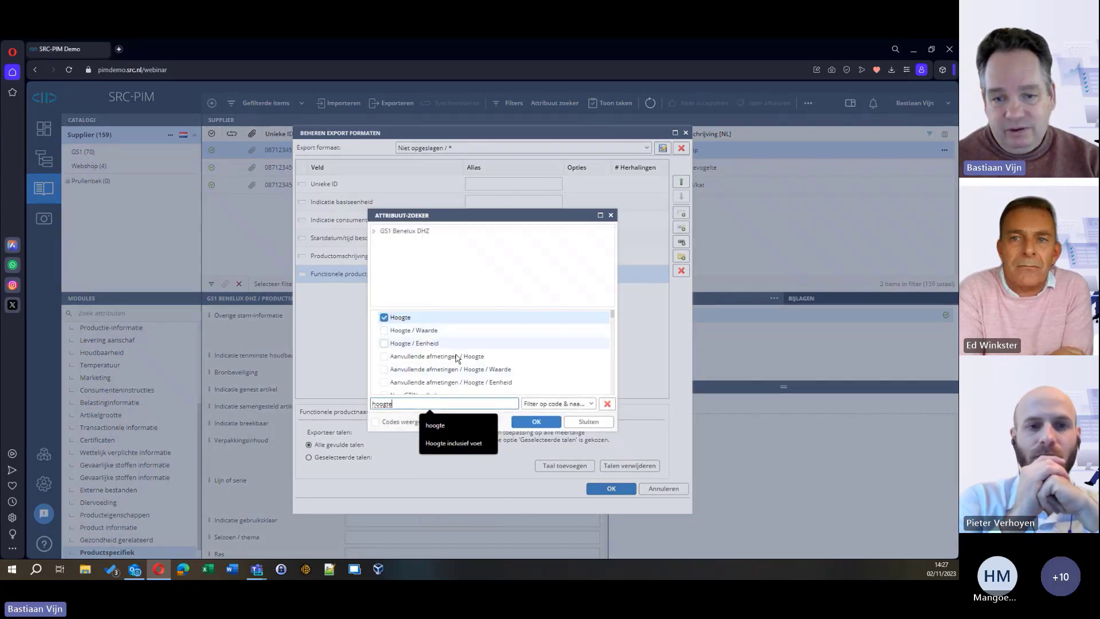
pyautogui.click(541, 423)
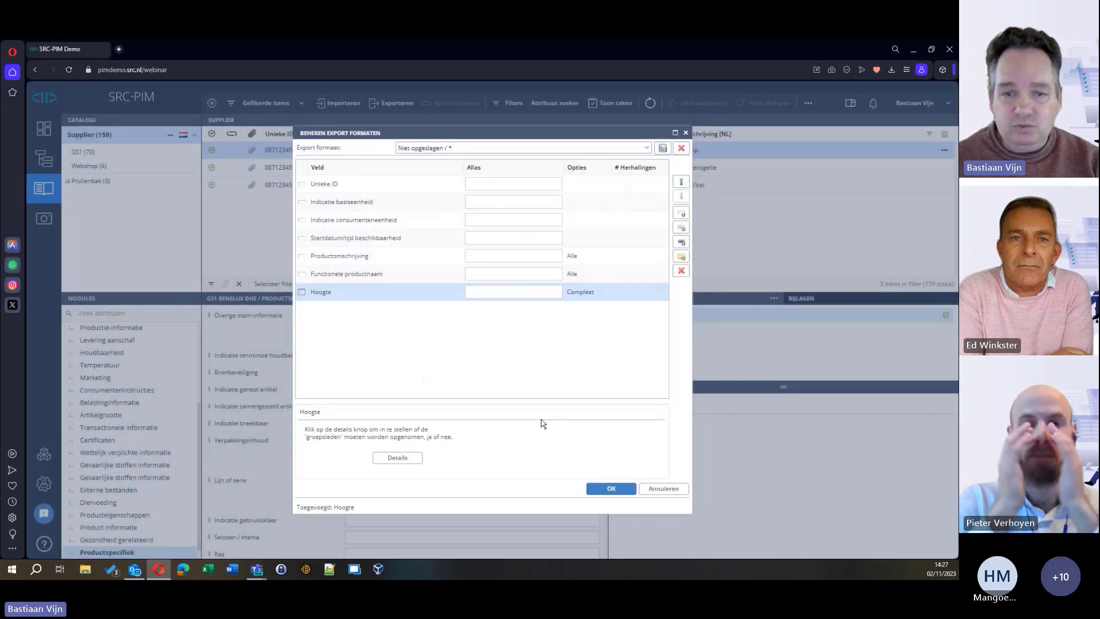
pyautogui.click(609, 489)
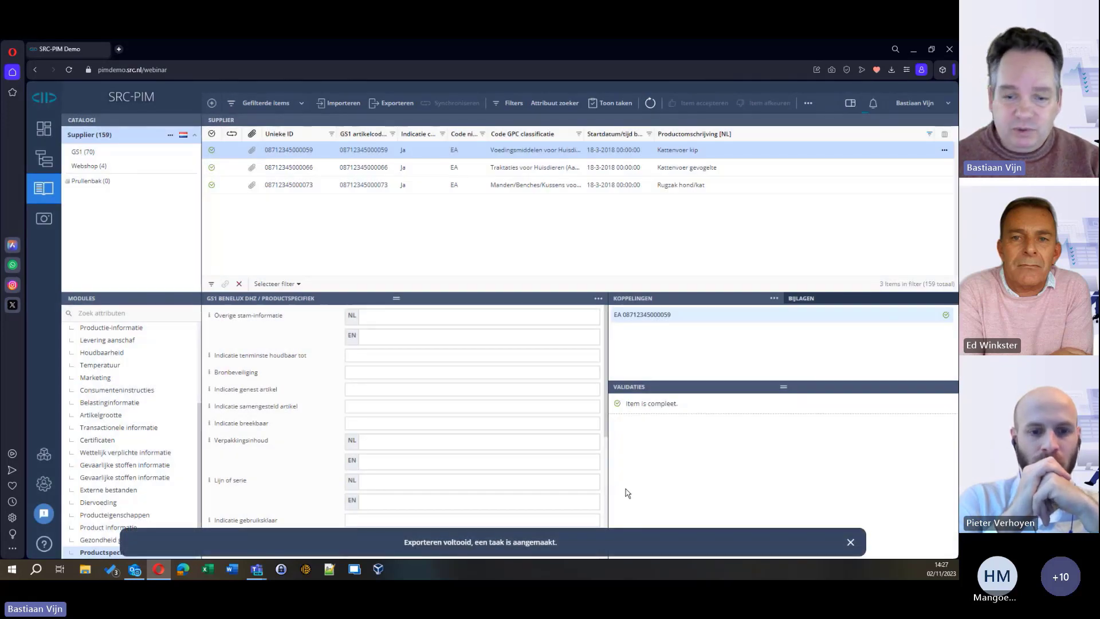
# Download the newest Supplier export, review its item rows and columns in Excel, and close the workbook
pyautogui.click(879, 107)
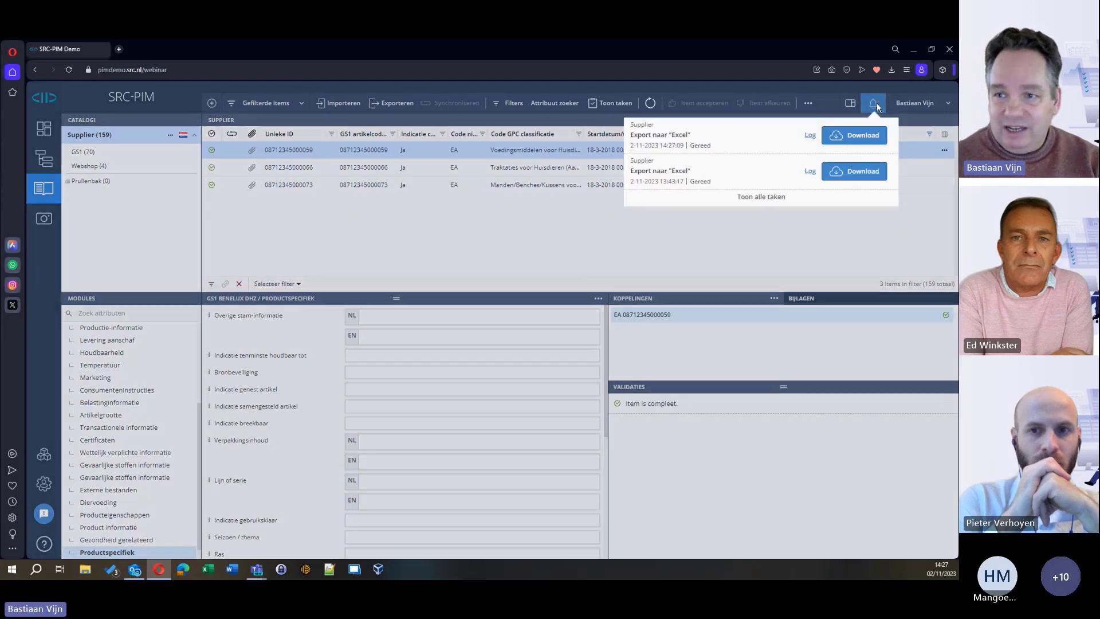
pyautogui.click(866, 136)
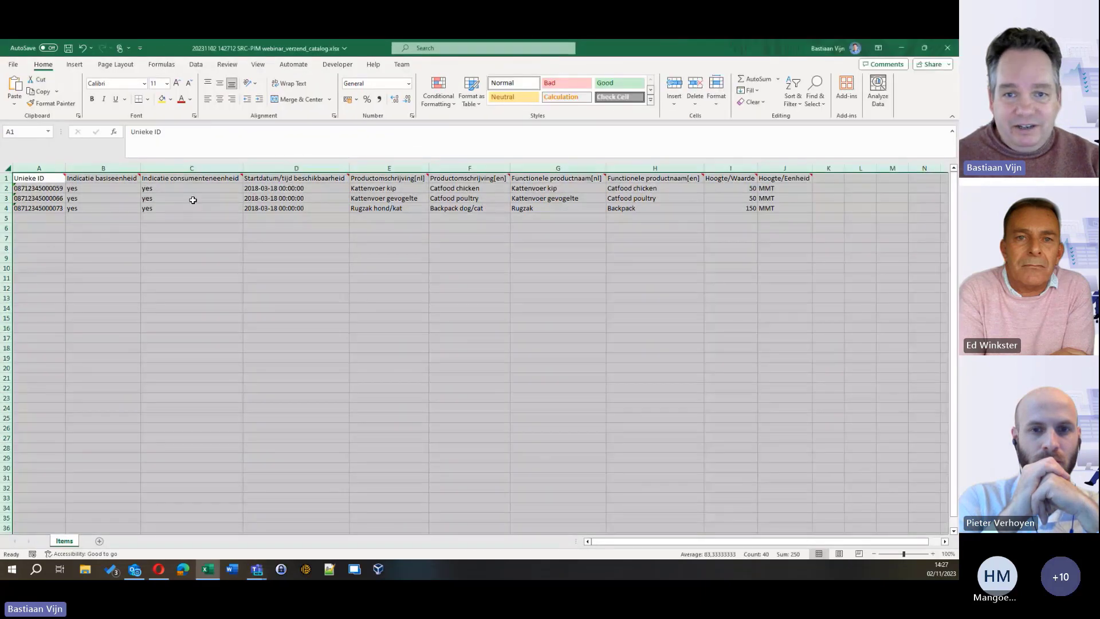
pyautogui.click(189, 200)
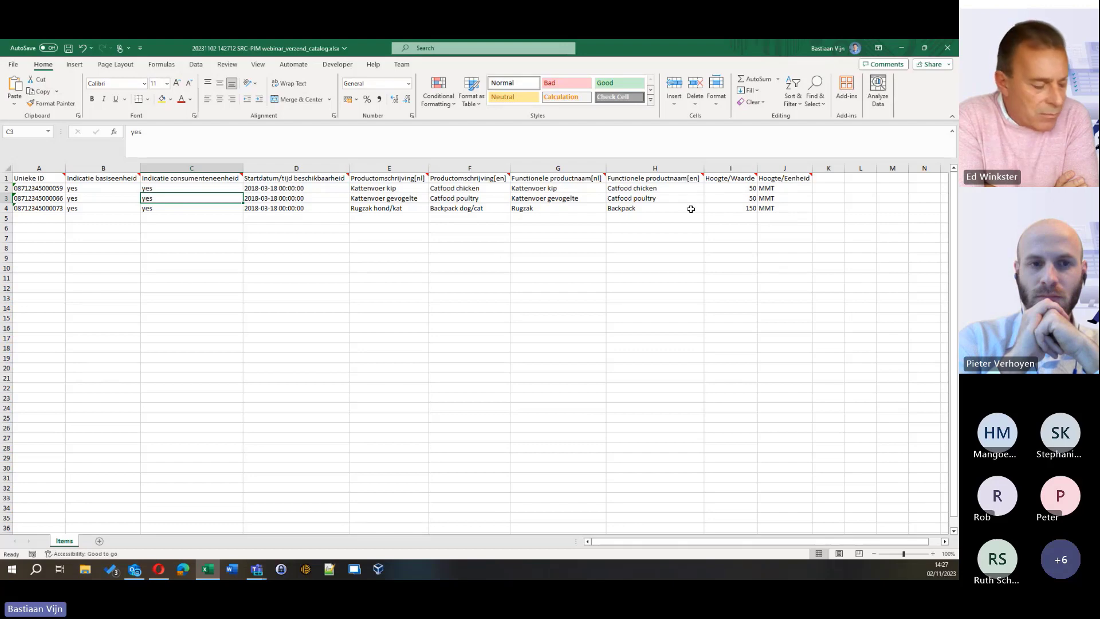
pyautogui.click(947, 50)
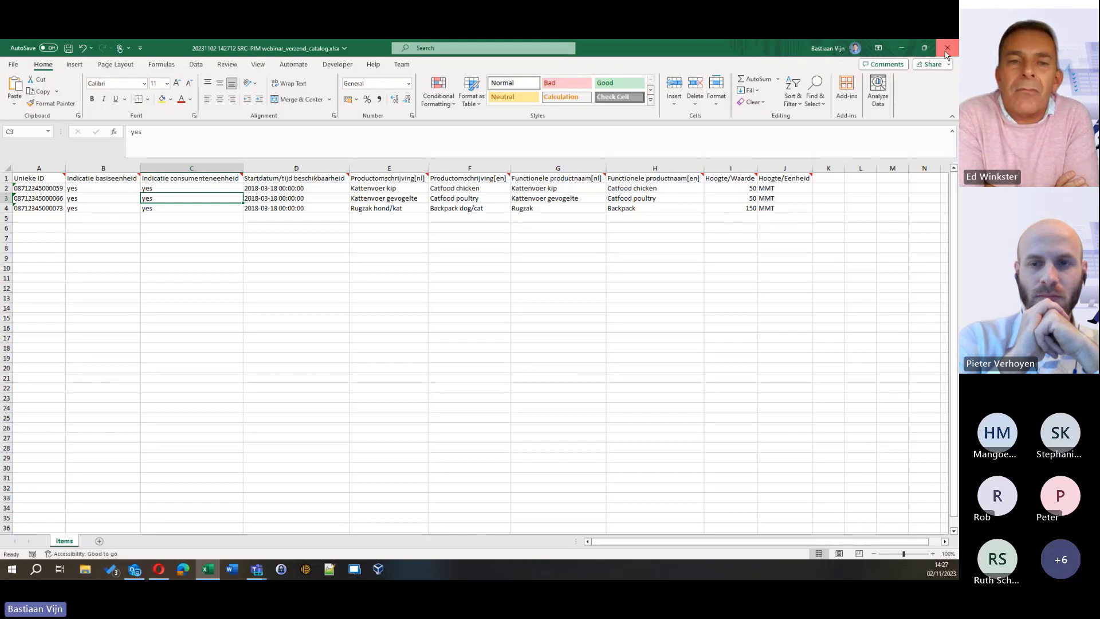
pyautogui.click(506, 317)
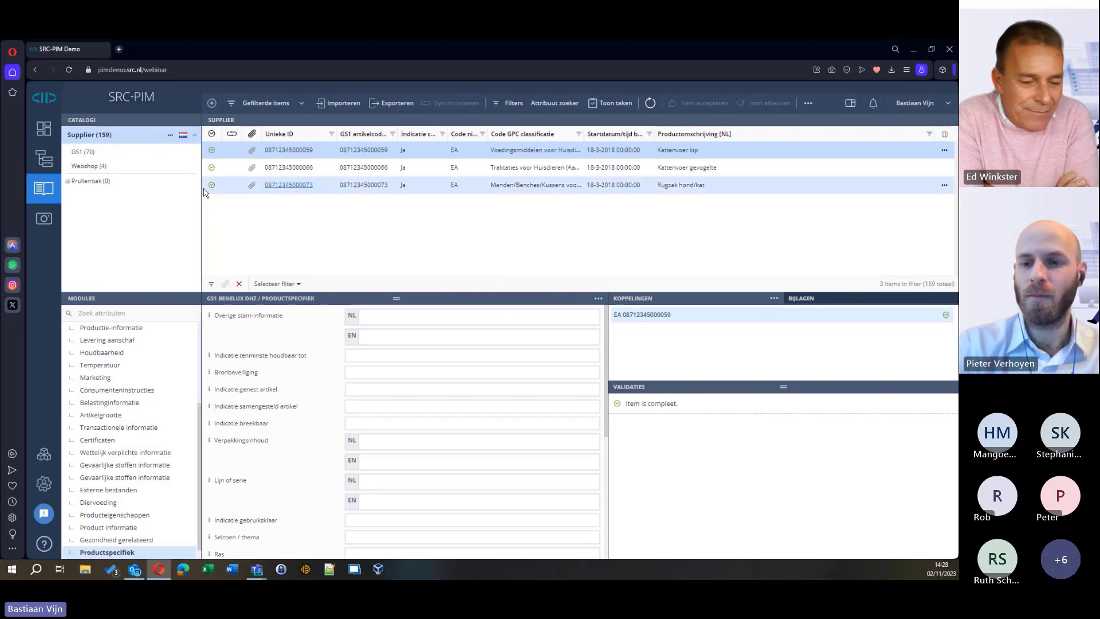
# Open the GS1 catalogue and examine the status values offered for filtering its synchronisation column, without applying a filter
pyautogui.click(117, 152)
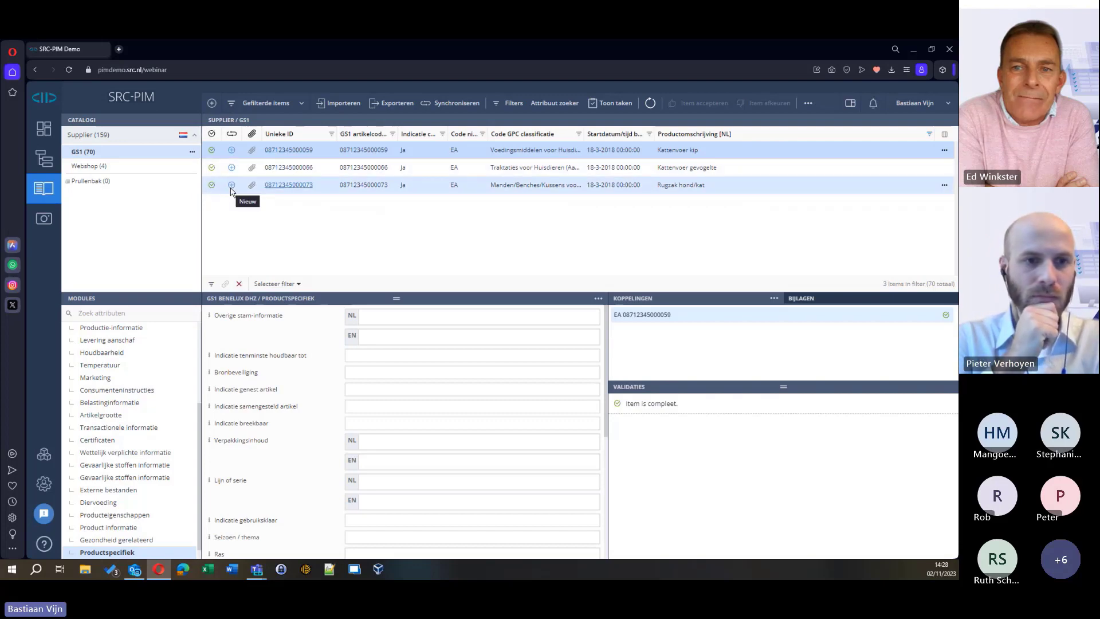
pyautogui.click(229, 150)
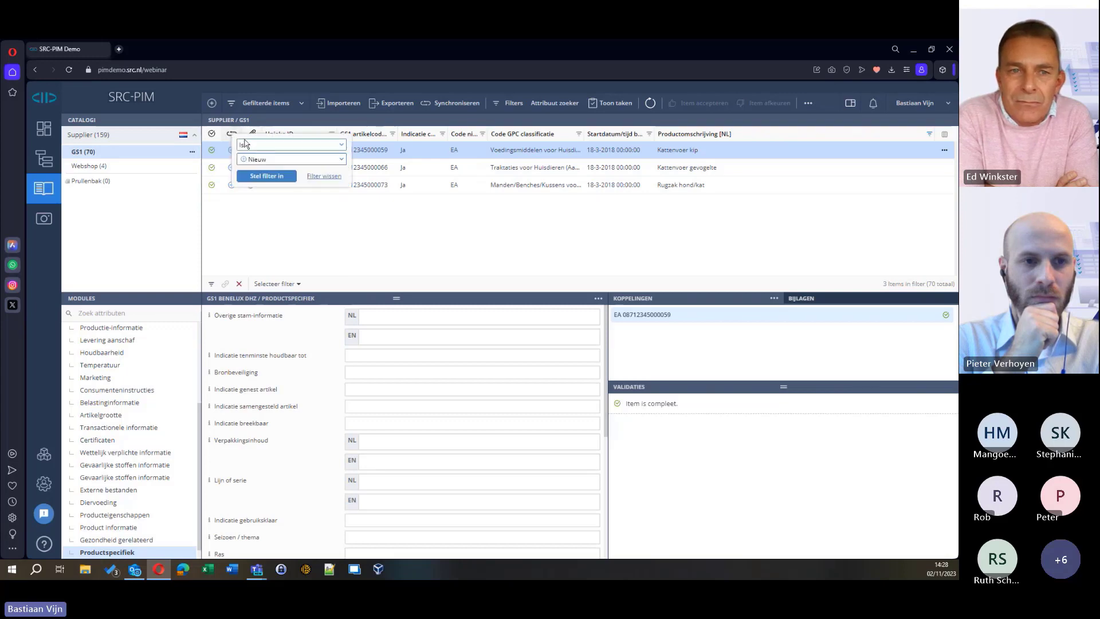
pyautogui.click(263, 163)
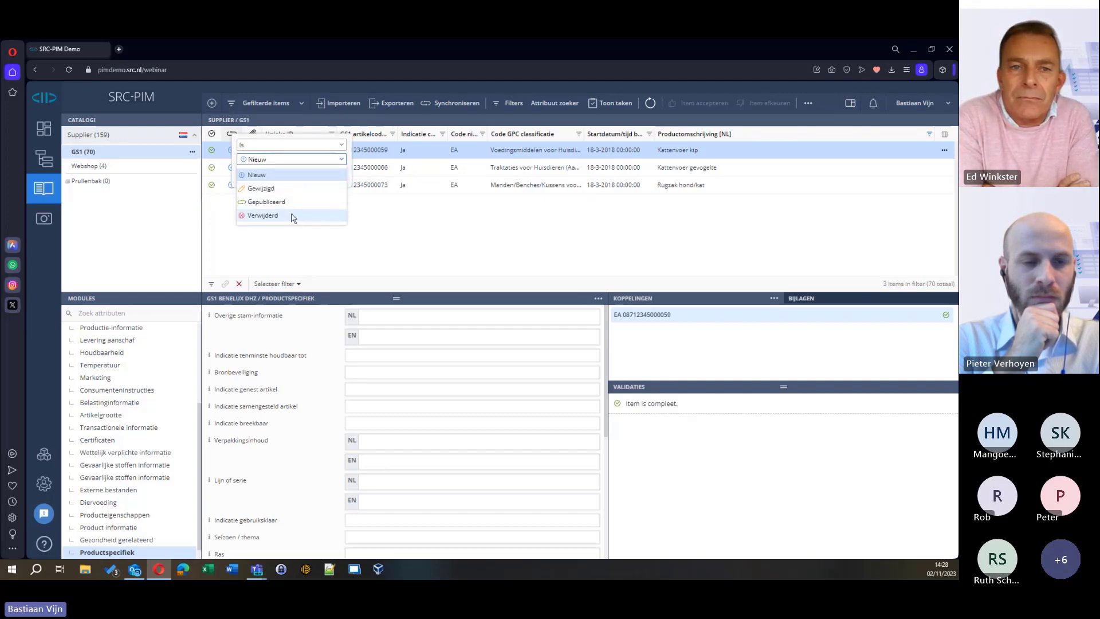
pyautogui.click(369, 223)
pyautogui.click(370, 223)
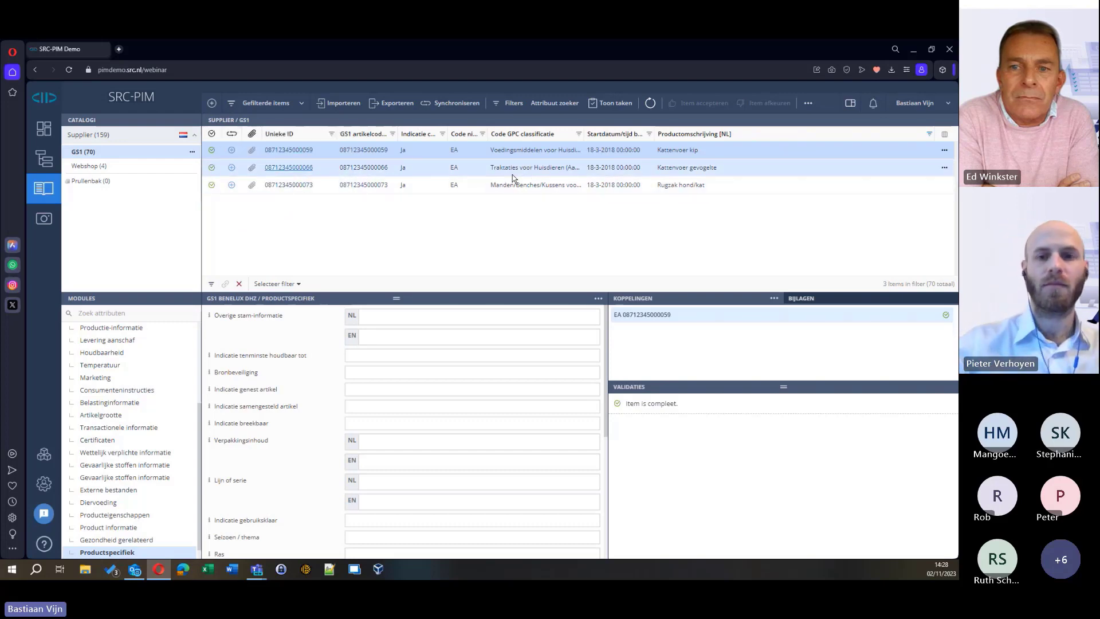
# Synchronise the filtered Supplier items from the GS1 catalogue to the Datapool channel
pyautogui.click(456, 104)
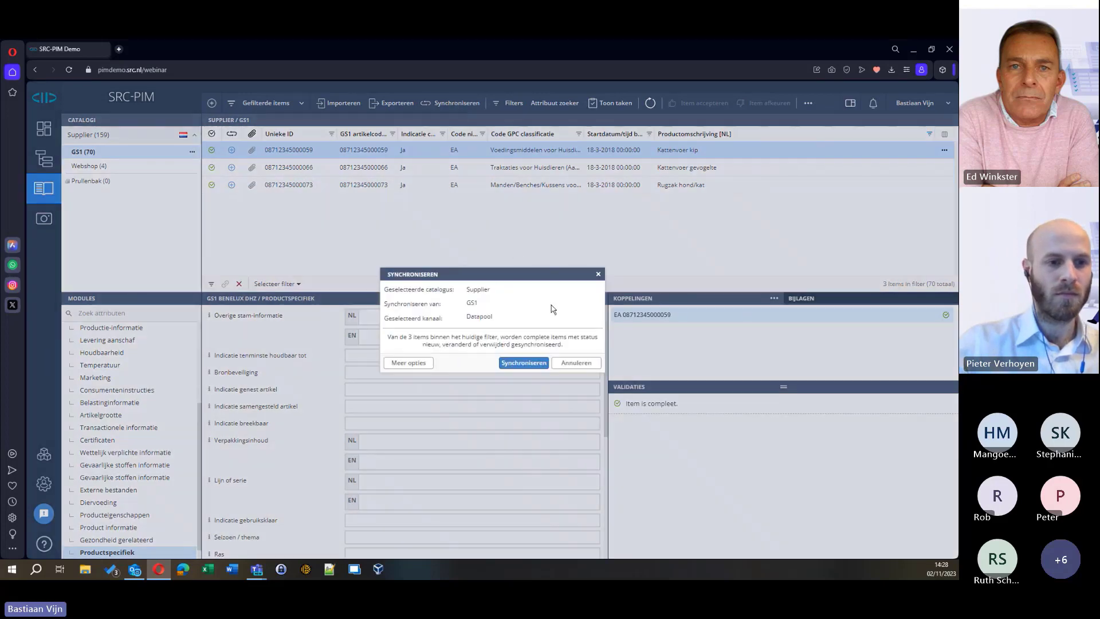
pyautogui.click(534, 362)
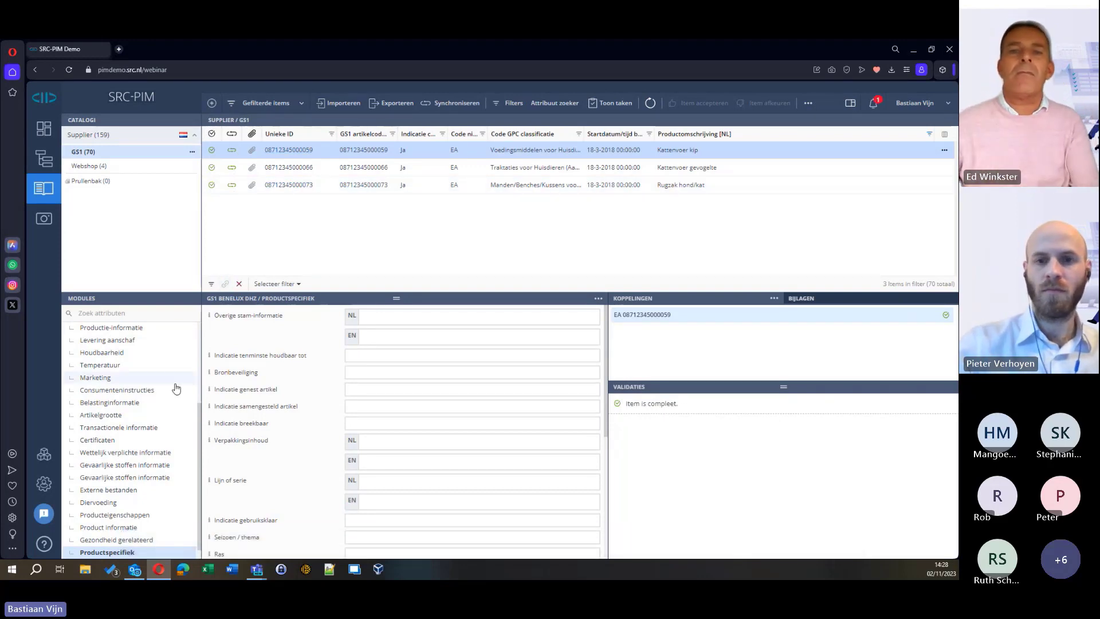
# In the Algemeen module of Kattenvoer kip, set Code type display to [FDR] Vloerdisplay gebruiksklaar and Indicatie displayeenheid to [FALSE] Onjuist, and save
pyautogui.scroll(1, 168, 377)
pyautogui.scroll(2, 168, 377)
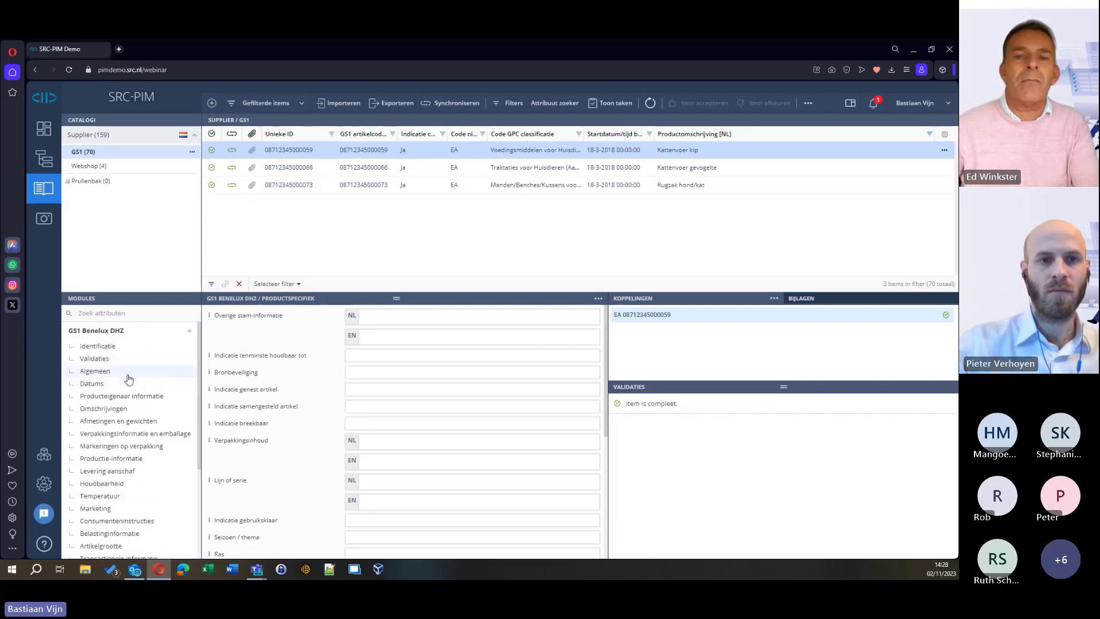
pyautogui.click(132, 371)
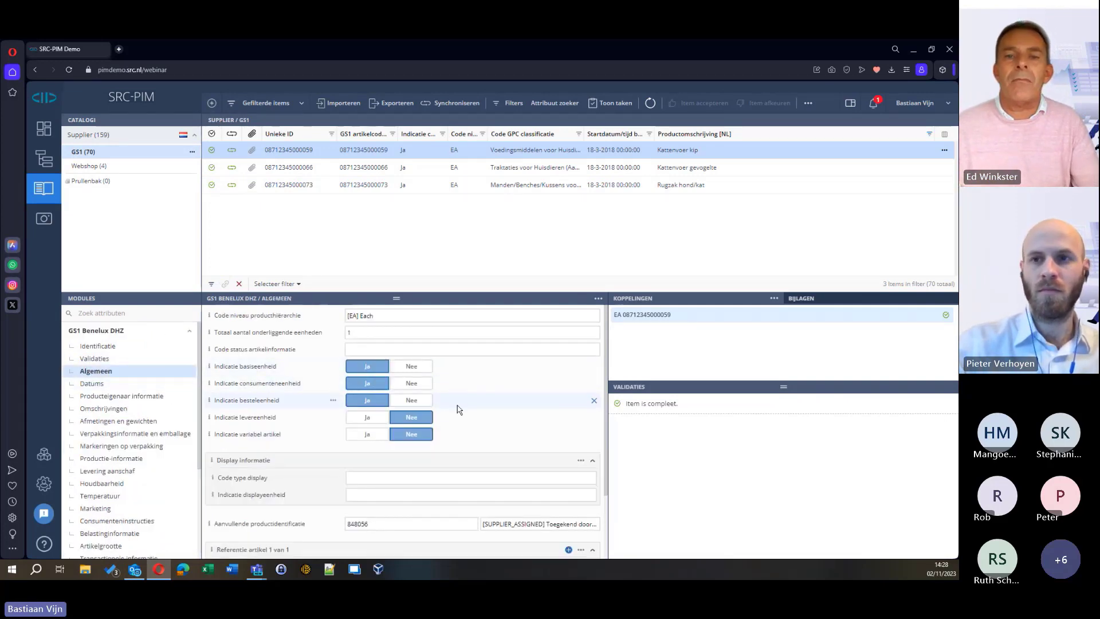
pyautogui.click(397, 479)
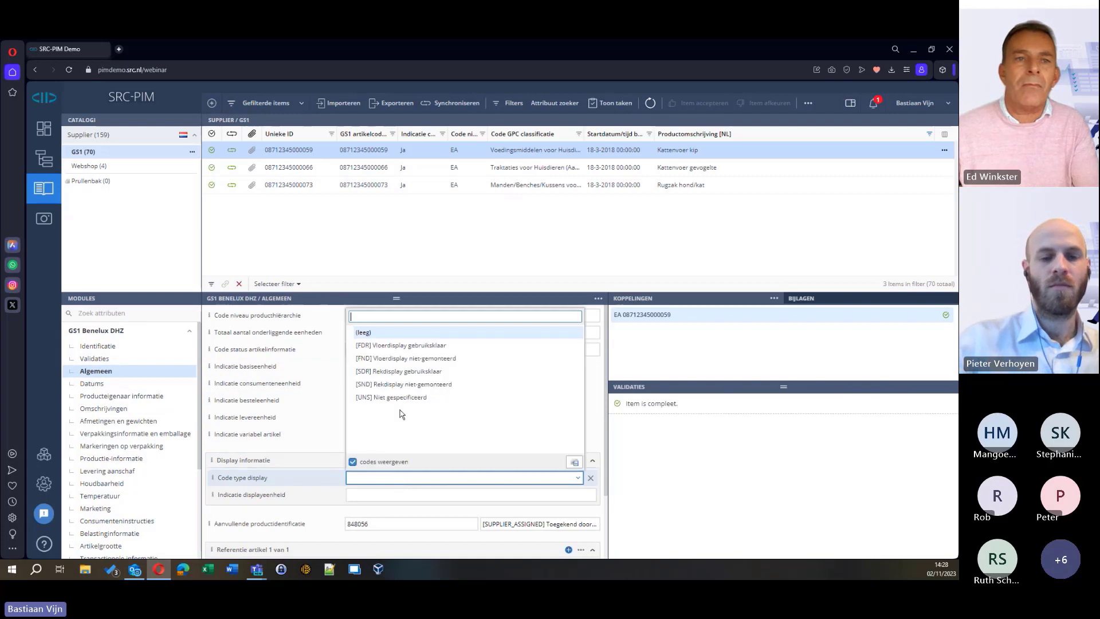
pyautogui.click(400, 346)
pyautogui.click(396, 495)
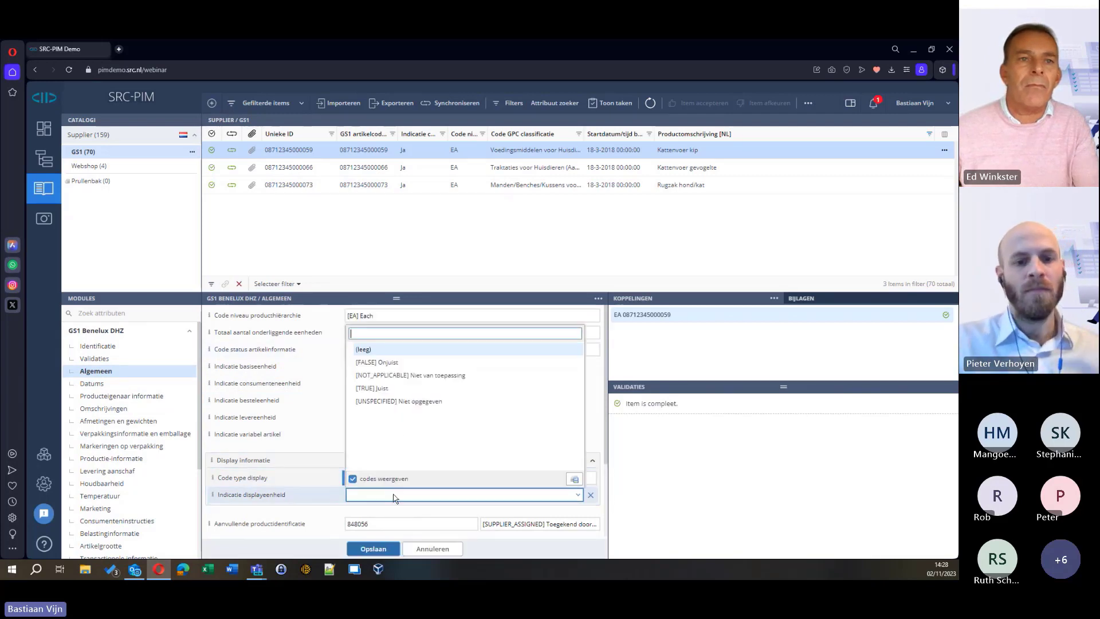
pyautogui.click(377, 362)
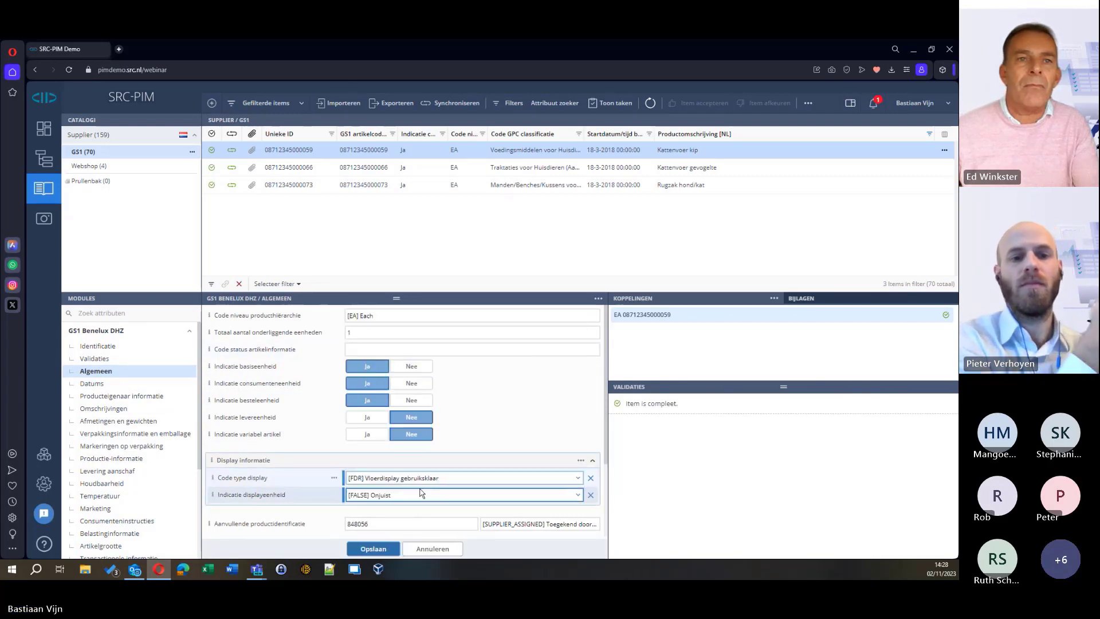
pyautogui.click(373, 549)
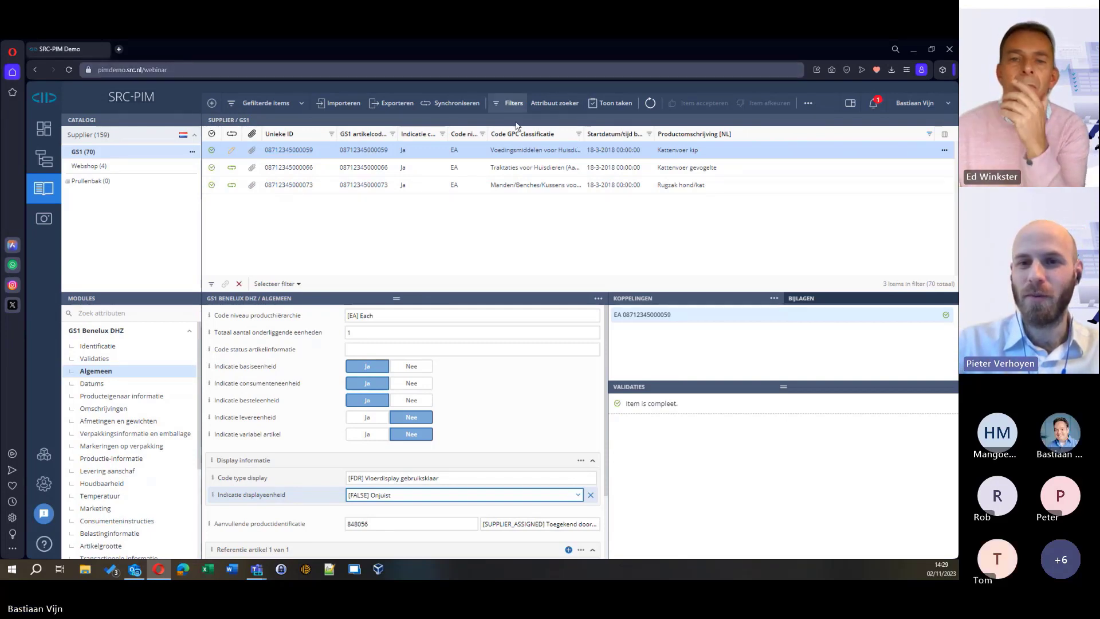
# Switch to Microsoft Teams
pyautogui.moveTo(256, 569)
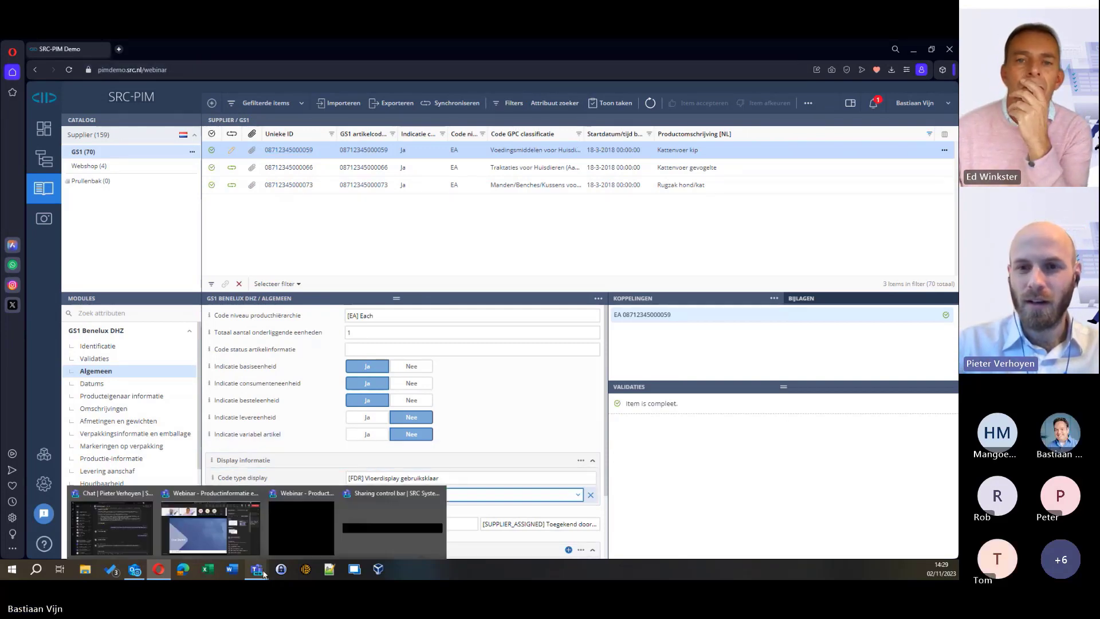